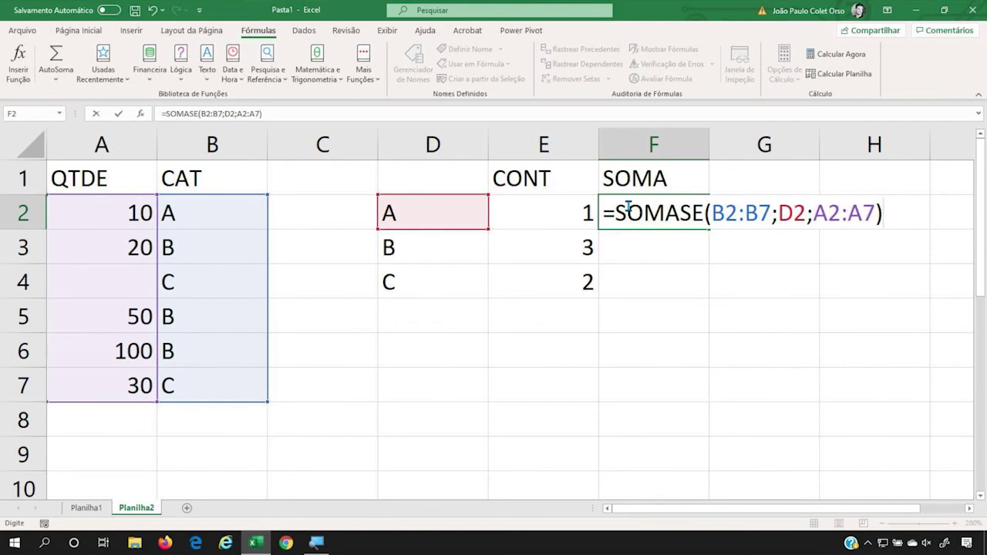
# - Make the ranges B2:B7 and A2:A7 absolute in F2's SOMASE formula, keeping the criterion D2 relative
pyautogui.press('Return')
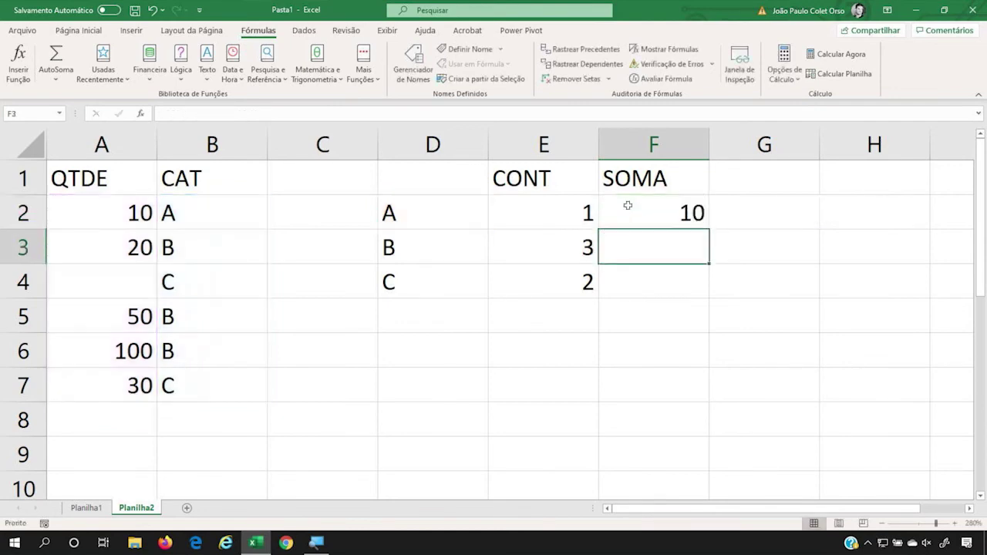
pyautogui.doubleClick(628, 205)
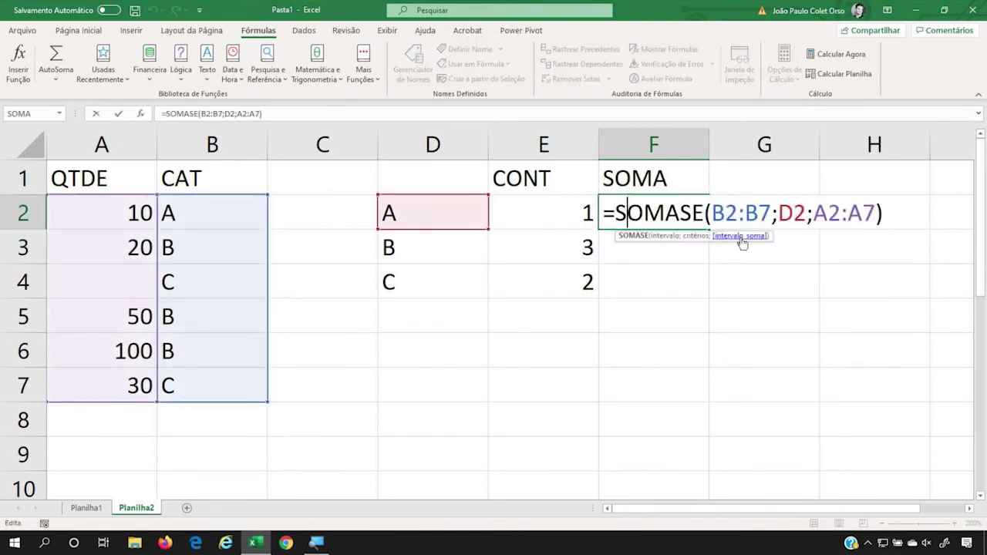
pyautogui.click(715, 224)
pyautogui.click(739, 213)
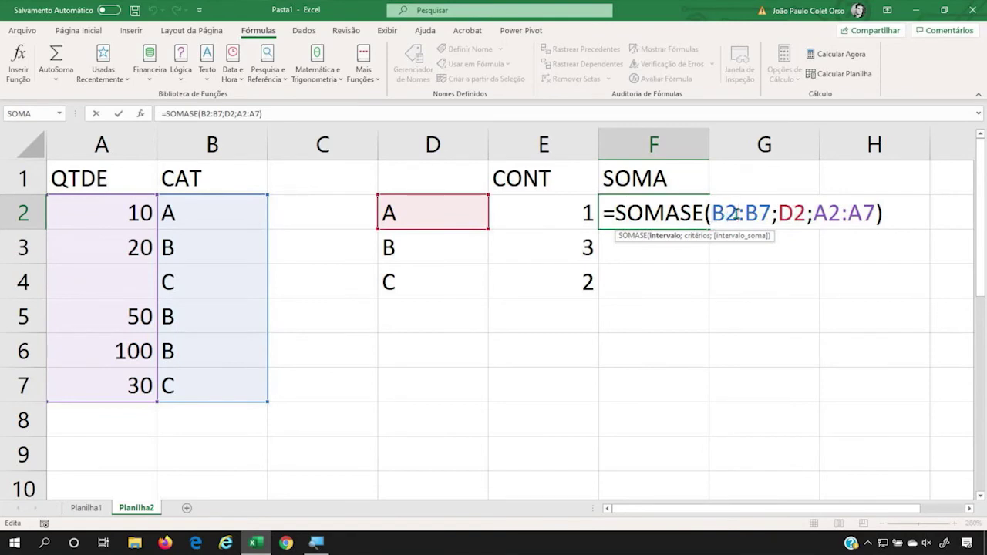
pyautogui.press('F4')
pyautogui.click(785, 213)
pyautogui.press('F4')
pyautogui.moveTo(864, 220); pyautogui.dragTo(930, 224)
pyautogui.press('F4')
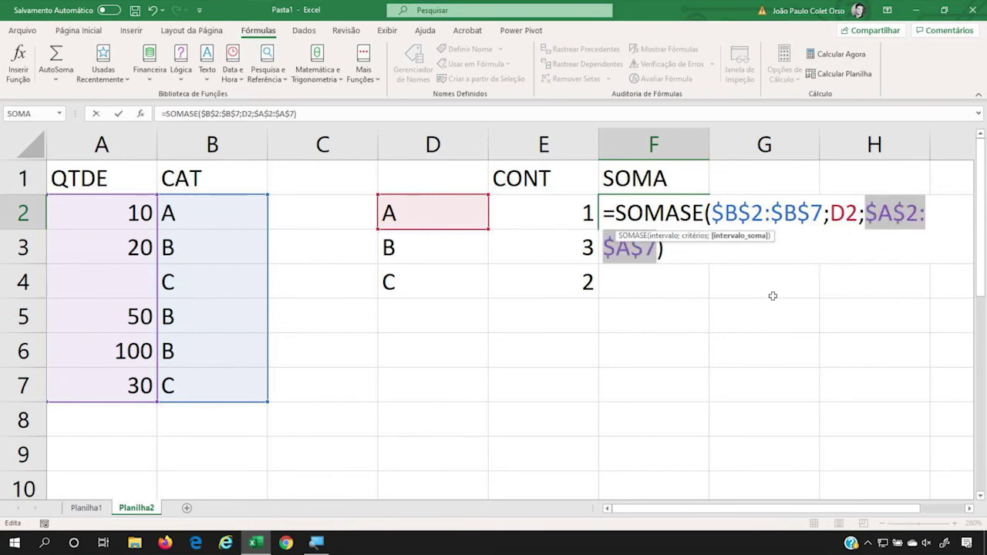
pyautogui.press('Return')
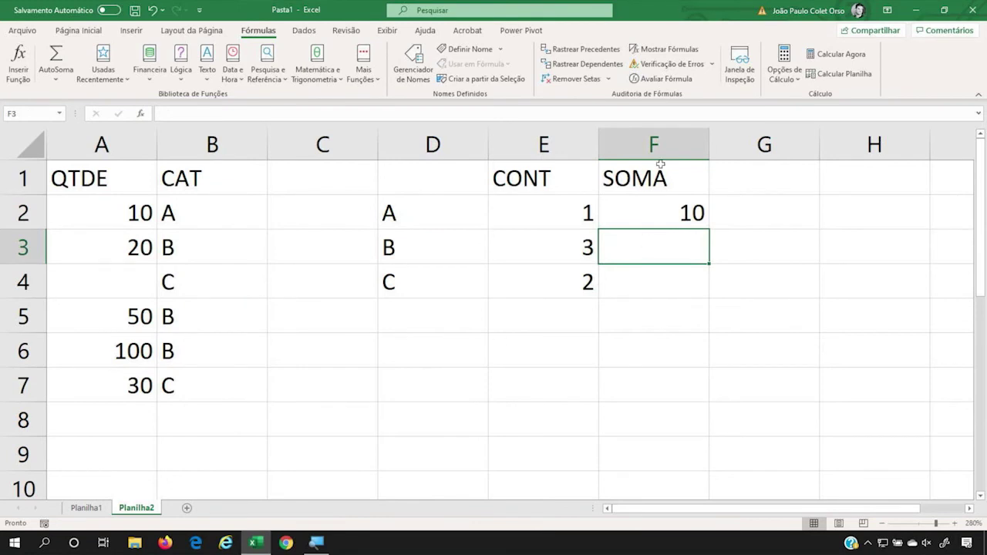
# - Copy the SOMASE formula from F2 into F3:F4 and inspect the references in the copied formulas
pyautogui.click(689, 211)
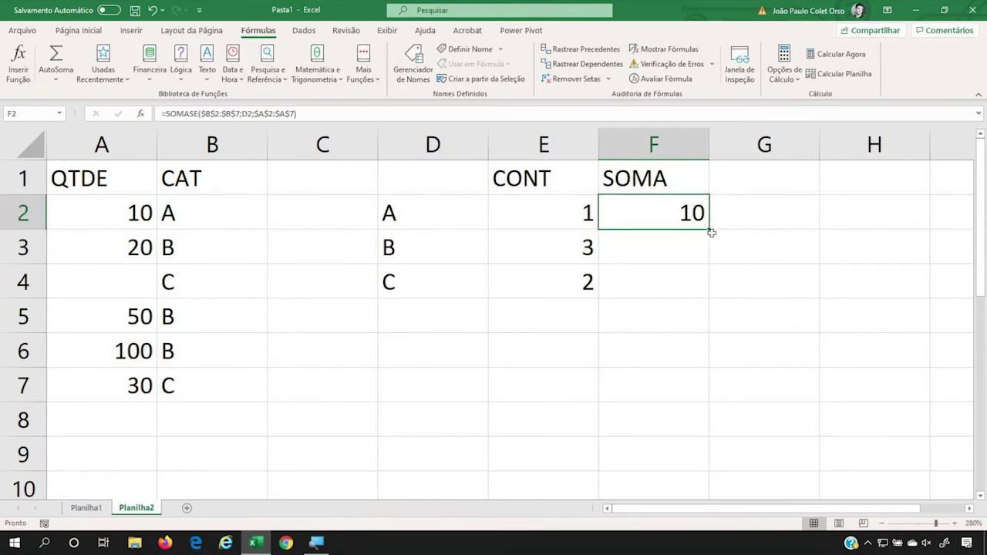
pyautogui.hotkey('ctrl', 'c')
pyautogui.press('Down')
pyautogui.hotkey('shift', 'Down')
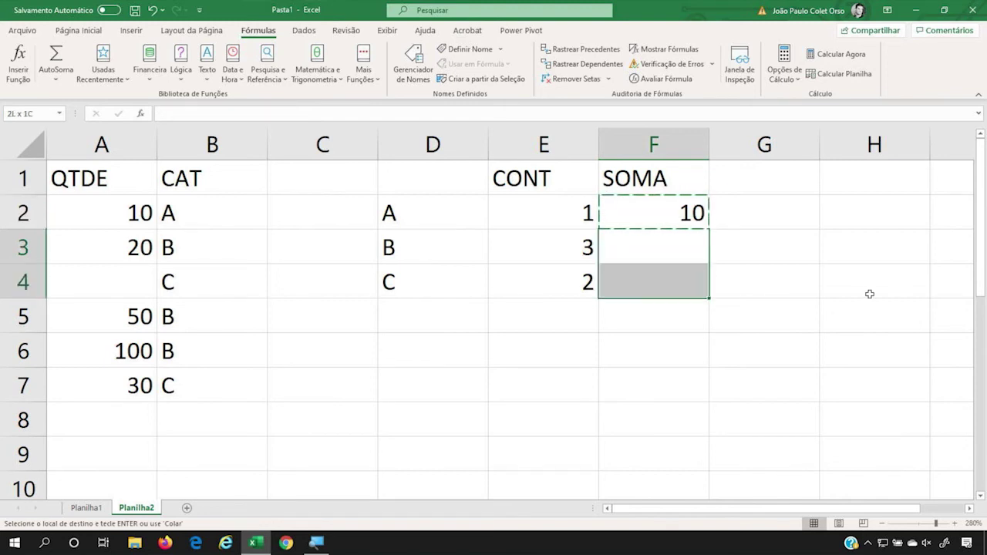
pyautogui.hotkey('ctrl', 'v')
pyautogui.click(644, 273)
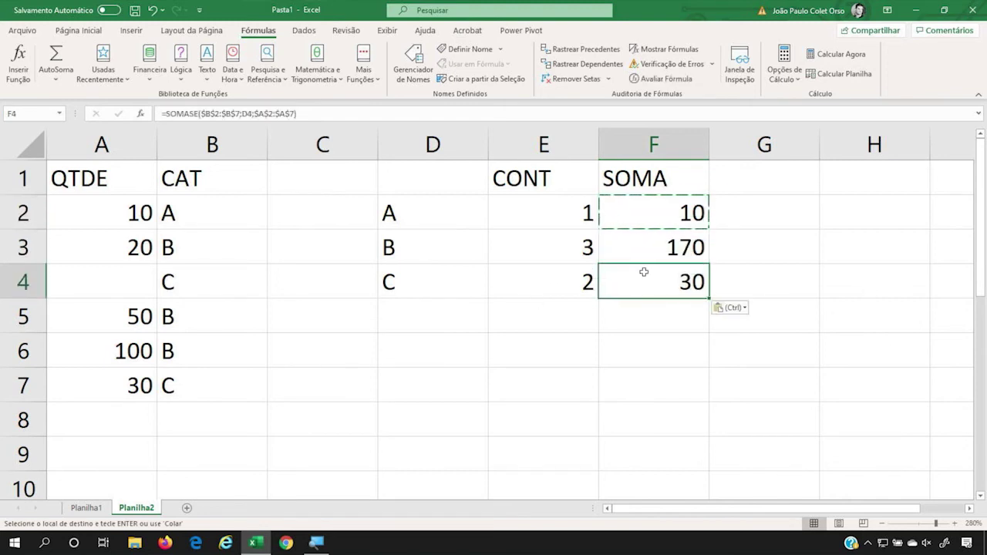
pyautogui.click(645, 255)
pyautogui.press('F2')
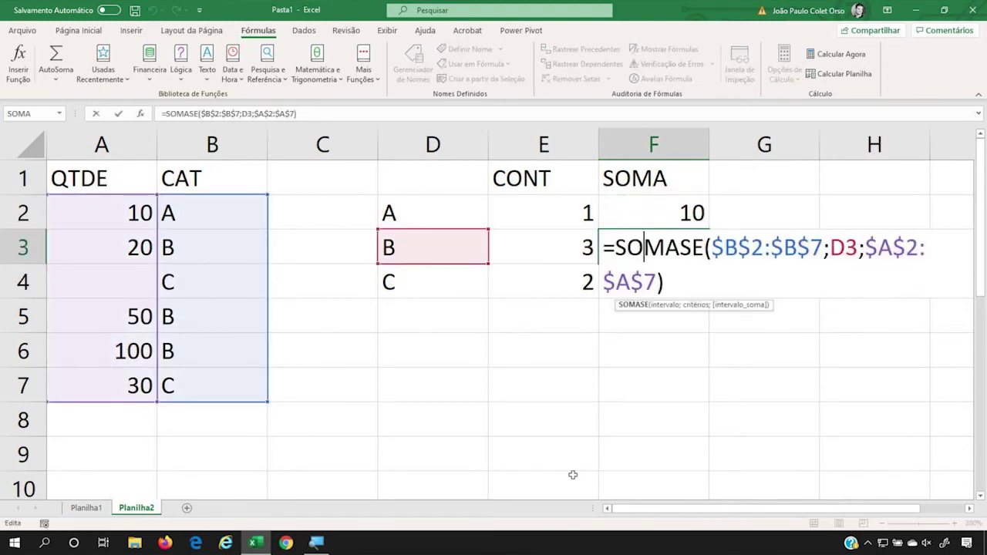
pyautogui.press('Return')
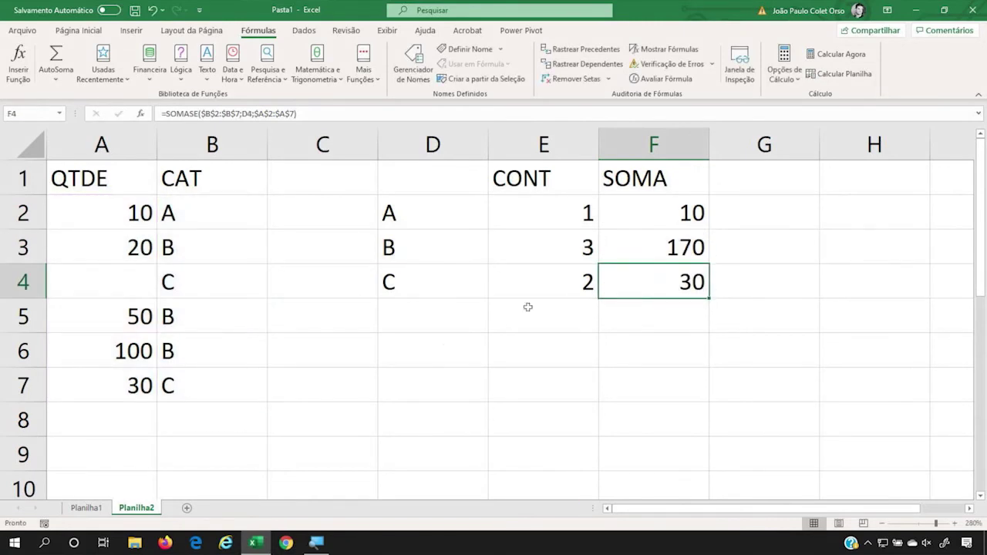
# - Enter 20 as the missing QTDE value for category C in cell A4
pyautogui.click(404, 280)
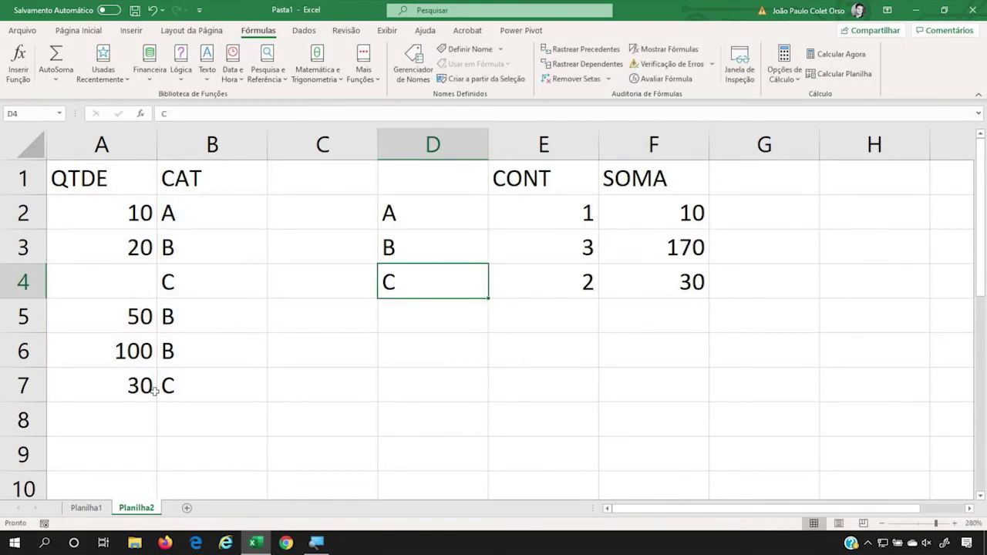
pyautogui.click(132, 274)
pyautogui.write('20')
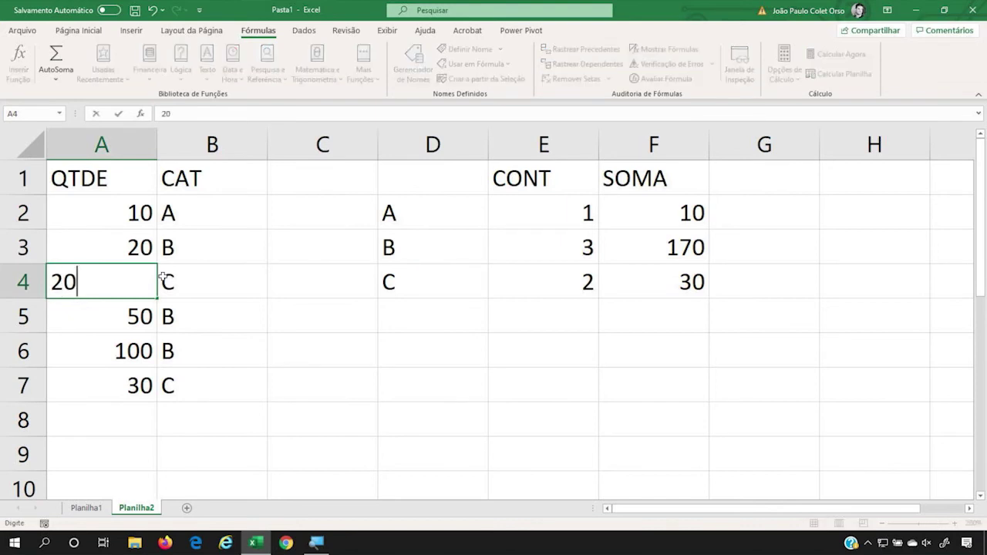
pyautogui.press('Return')
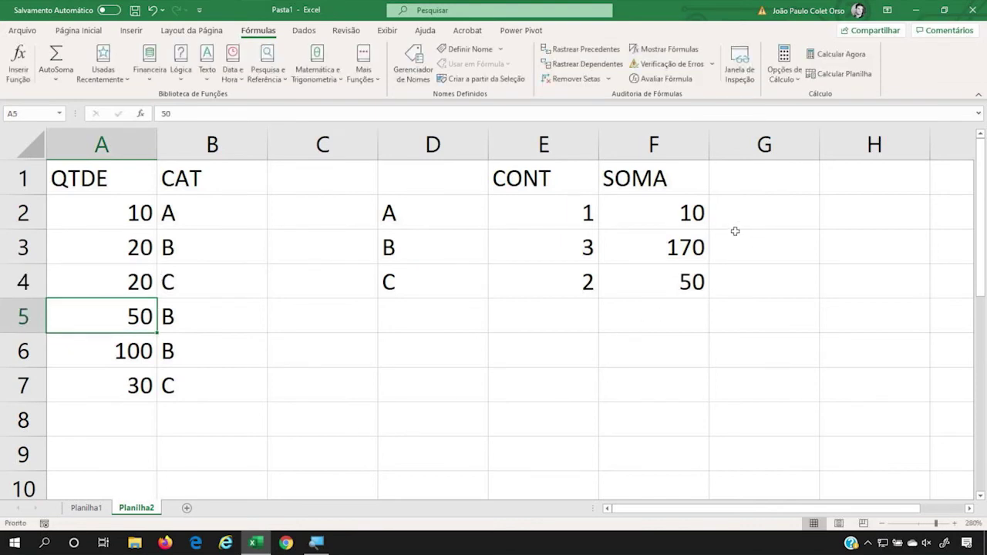
# - Narrow columns D, E and F of the category summary to fit their contents more closely
pyautogui.moveTo(599, 143); pyautogui.dragTo(568, 158)
pyautogui.click(635, 129)
pyautogui.moveTo(677, 143); pyautogui.dragTo(653, 160)
pyautogui.moveTo(488, 149); pyautogui.dragTo(434, 170)
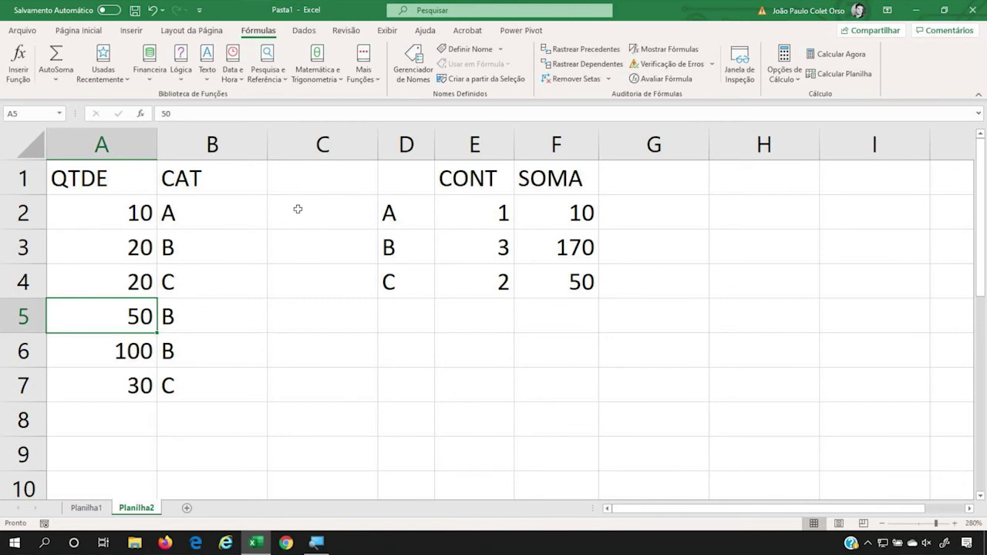
# - Copy the QTDE and CAT data in A1:B7 into a new worksheet, starting at A1
pyautogui.moveTo(252, 167); pyautogui.dragTo(216, 379)
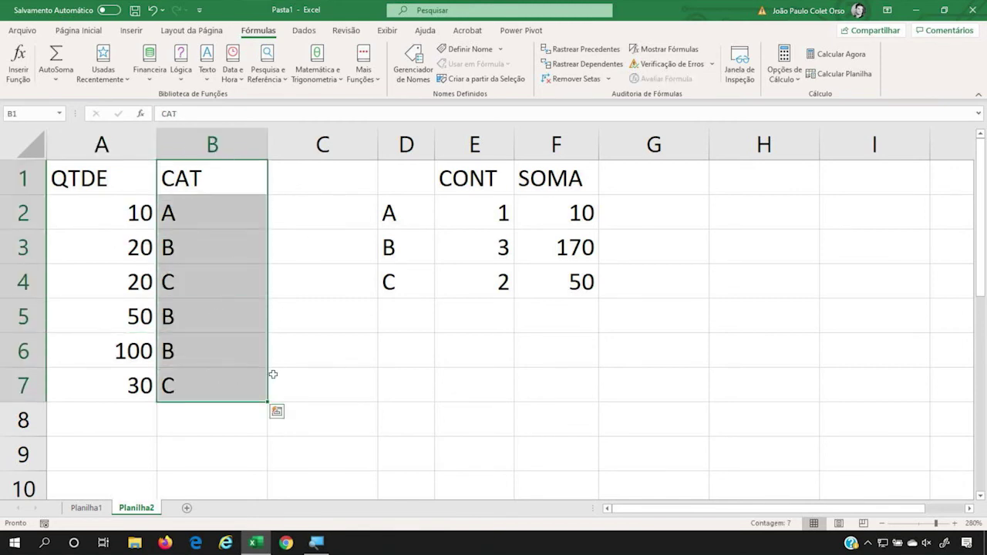
pyautogui.click(276, 411)
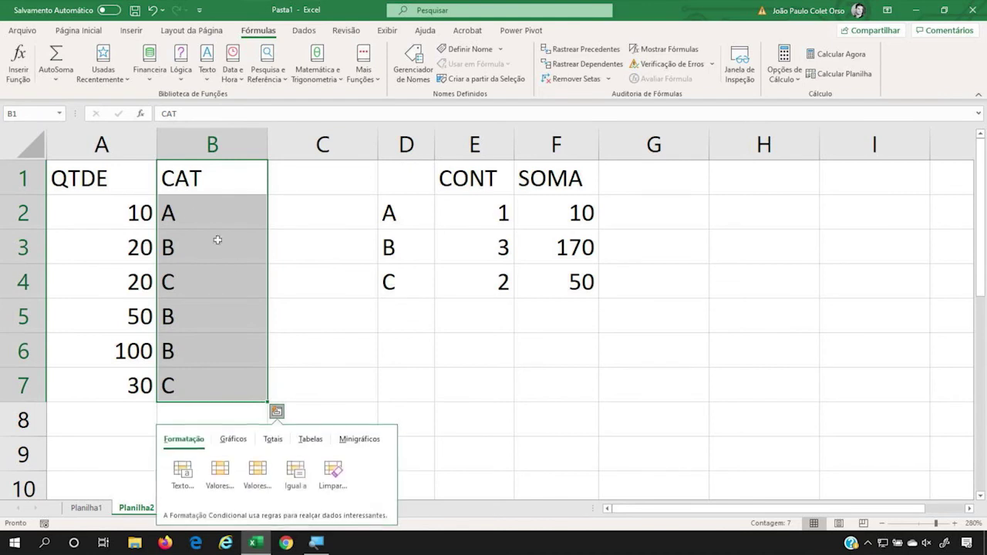
pyautogui.click(124, 166)
pyautogui.keyDown('shift'); pyautogui.click(192, 390); pyautogui.keyUp('shift')
pyautogui.hotkey('ctrl', 'c')
pyautogui.click(186, 508)
pyautogui.hotkey('ctrl', 'v')
pyautogui.scroll(8, 169, 303)
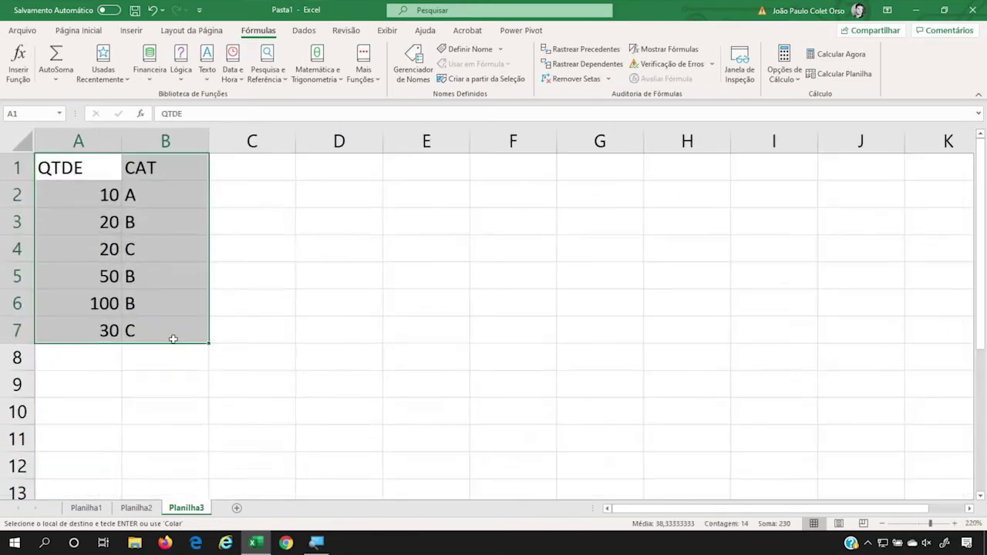
# - Move the CAT column from B1:B8 so that its header starts in cell C6
pyautogui.click(180, 159)
pyautogui.moveTo(179, 159); pyautogui.dragTo(145, 344)
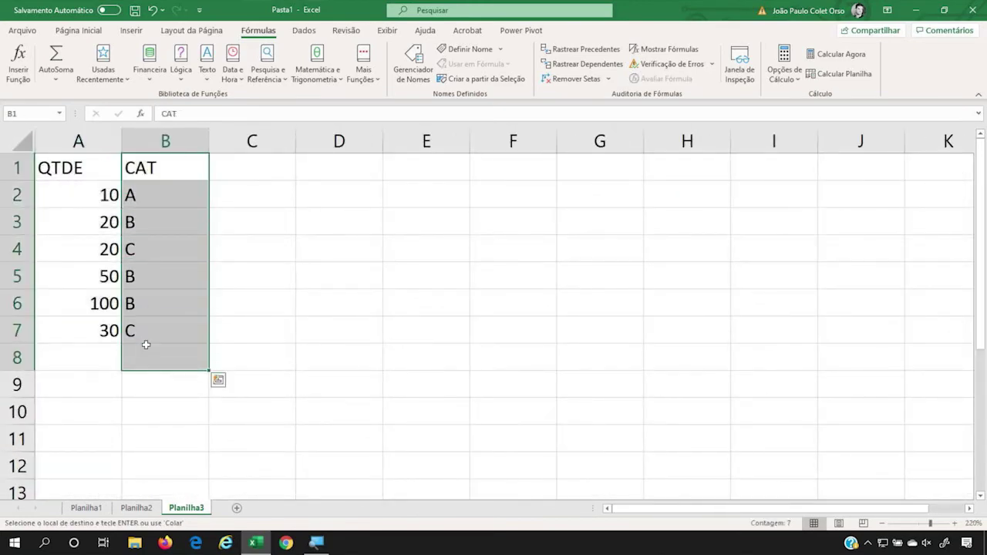
pyautogui.hotkey('ctrl', 'x')
pyautogui.click(267, 304)
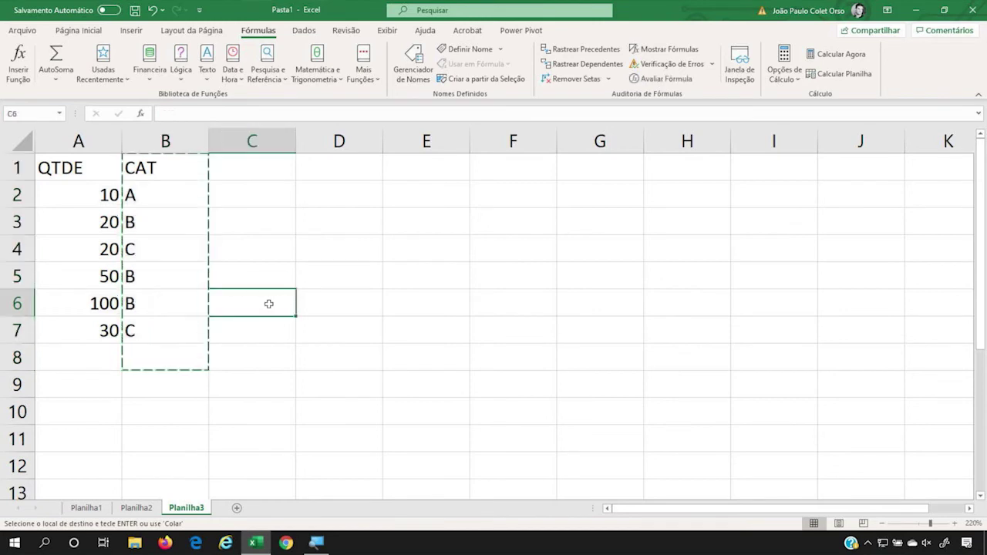
pyautogui.hotkey('ctrl', 'v')
# - Enter =SOMASE(C7:C12;"b";A2:A7) in E3 to sum the quantities of category B
pyautogui.click(419, 223)
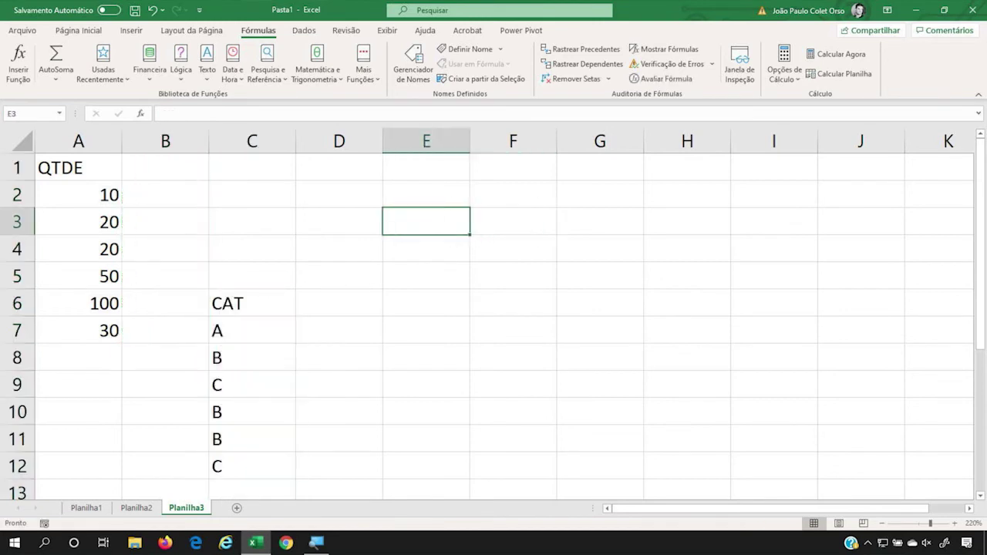
pyautogui.write('=SOMASE(')
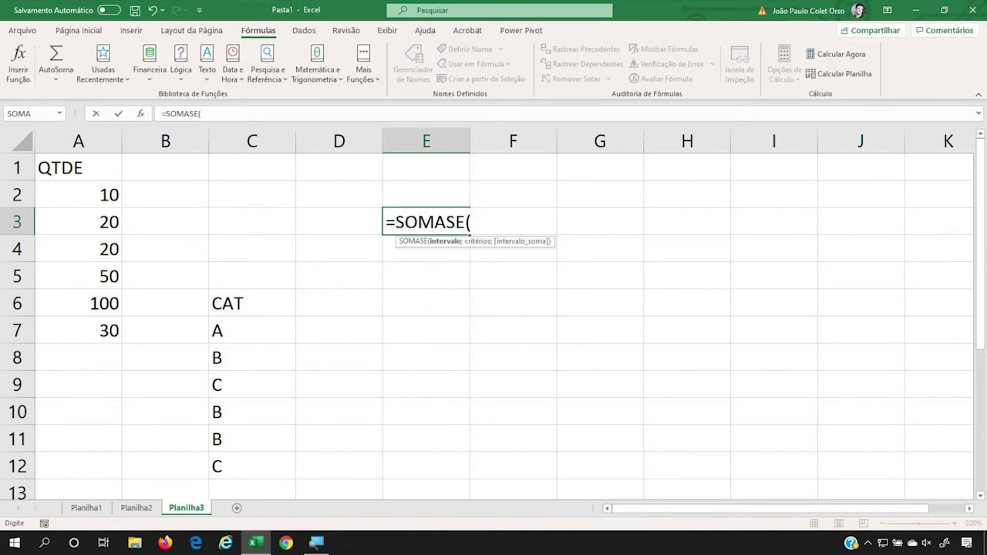
pyautogui.moveTo(234, 331); pyautogui.dragTo(260, 460)
pyautogui.write(';')
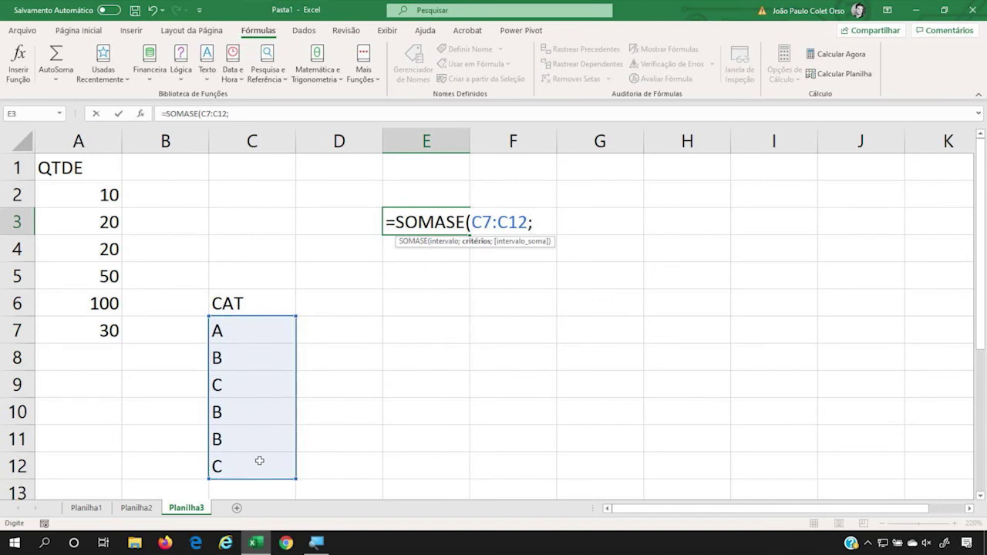
pyautogui.write('"b";')
pyautogui.moveTo(87, 192); pyautogui.dragTo(62, 329)
pyautogui.write(')')
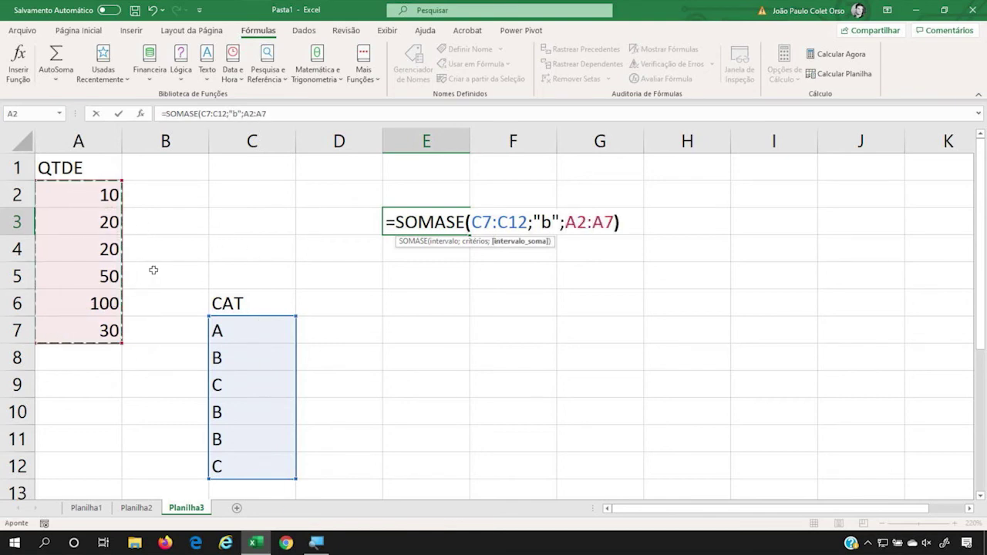
pyautogui.press('Return')
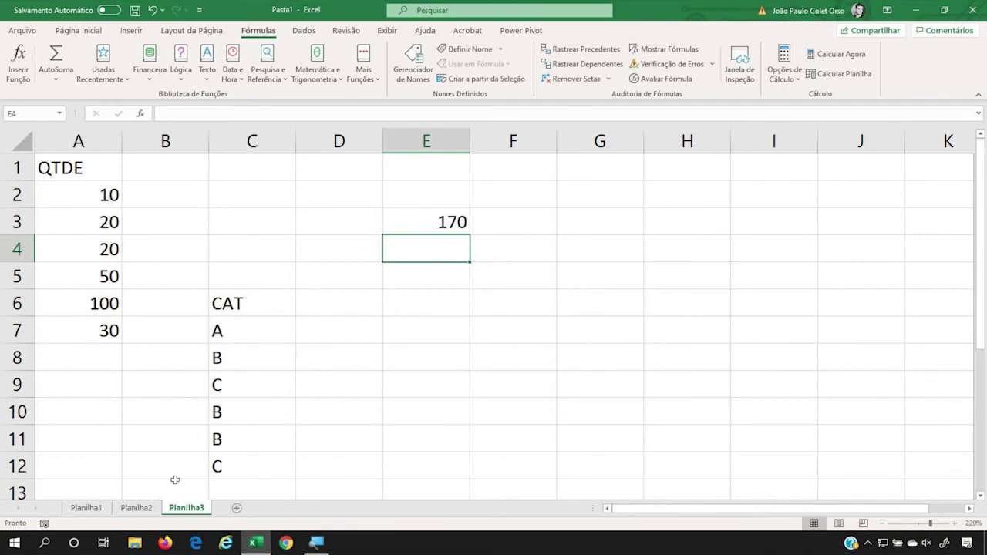
# - Check how the quantities from A2 downward pair by position with the categories from C7 downward
pyautogui.click(106, 196)
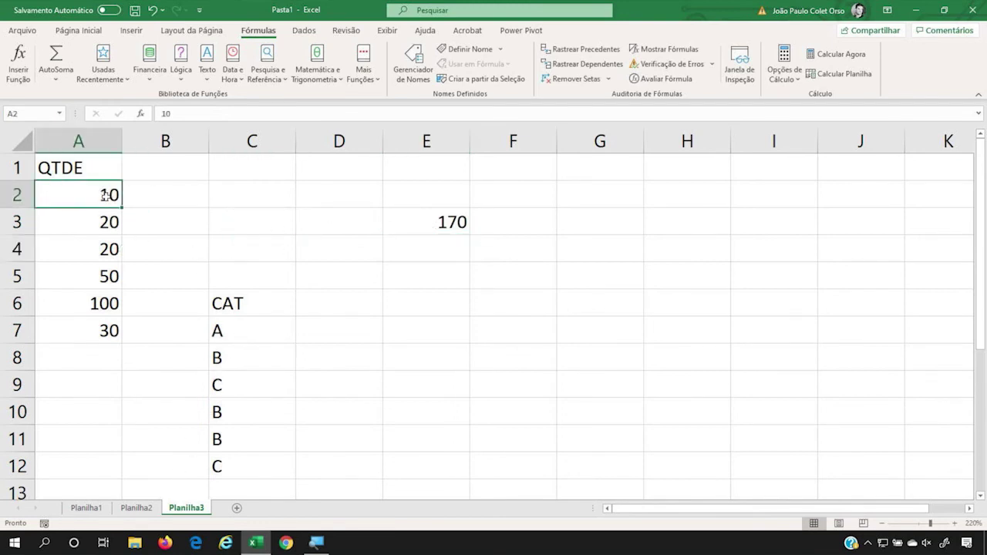
pyautogui.click(252, 340)
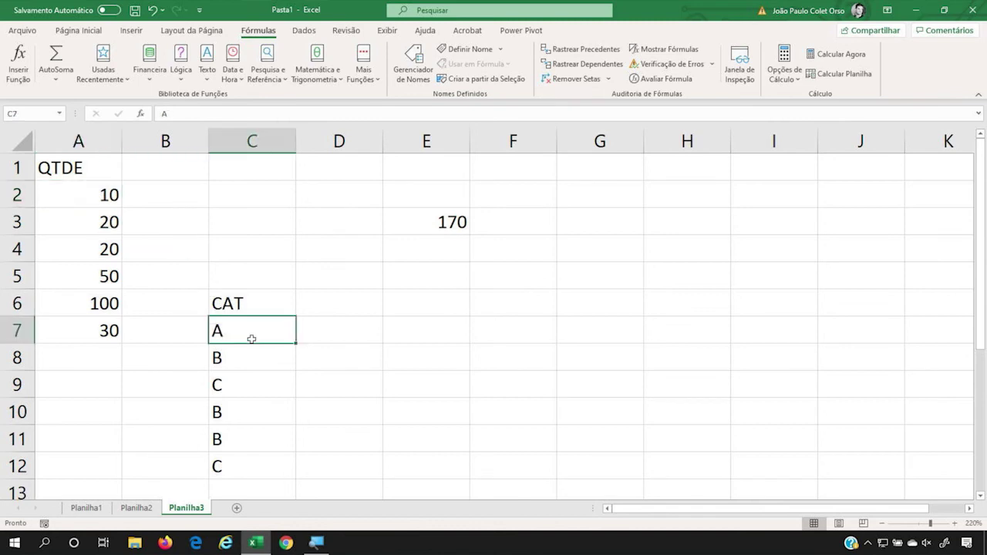
pyautogui.click(112, 192)
pyautogui.click(220, 361)
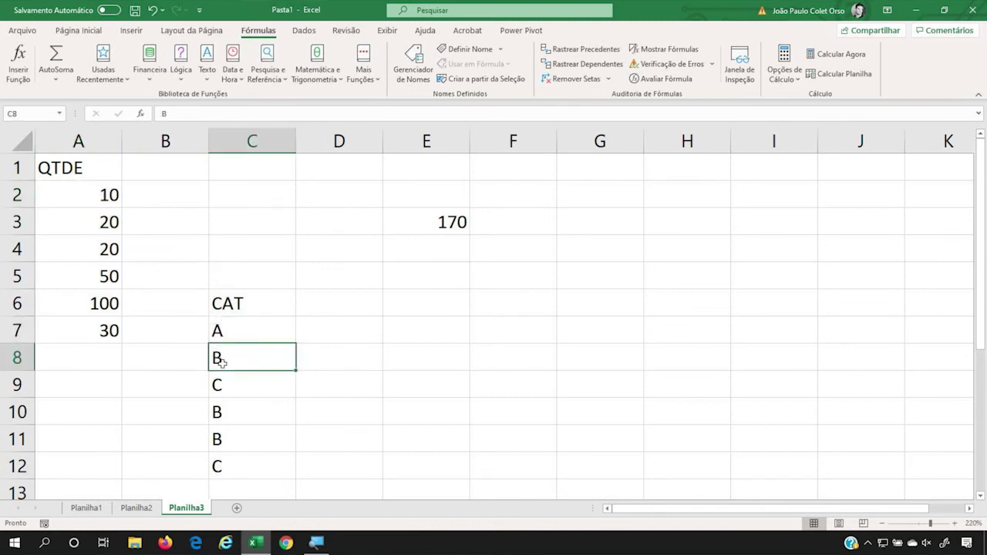
pyautogui.click(113, 234)
pyautogui.click(242, 389)
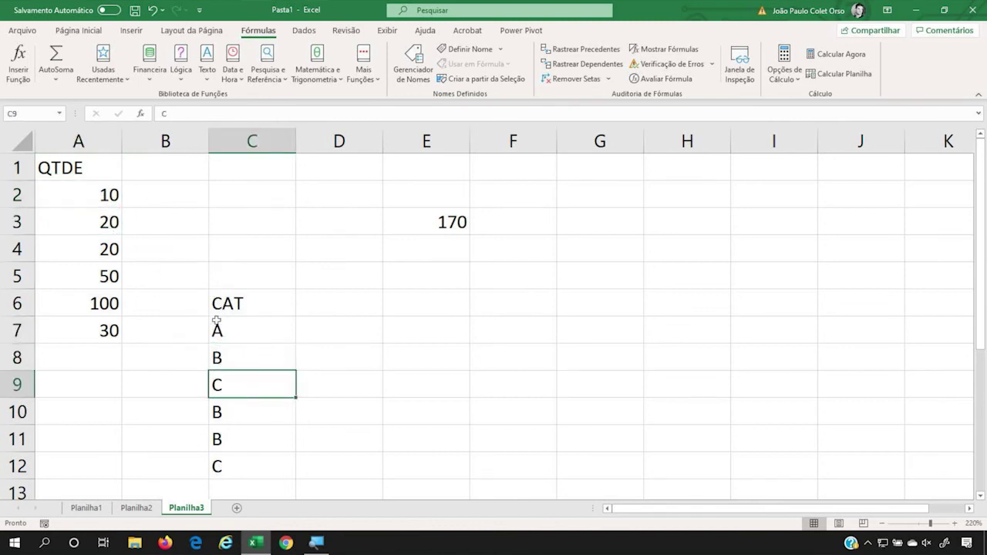
pyautogui.click(95, 261)
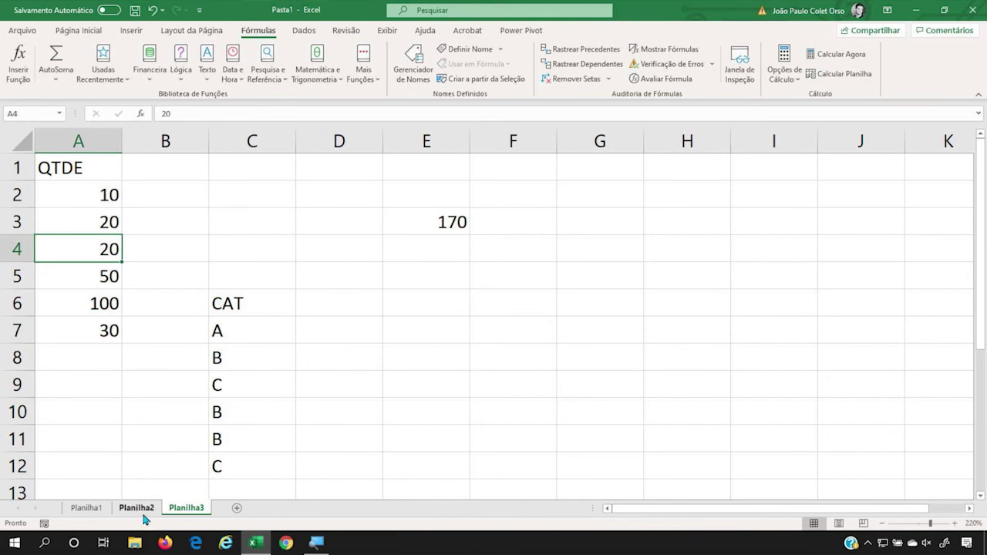
# - Return to the Planilha2 sheet and select the empty cell C6
pyautogui.click(137, 509)
pyautogui.click(276, 384)
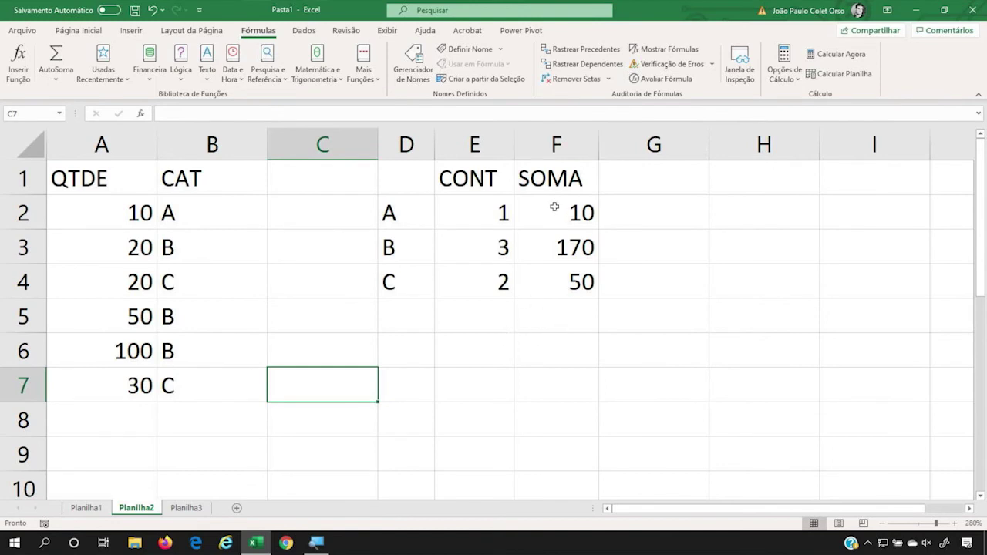
pyautogui.press('Right')
pyautogui.press('Up')
pyautogui.press('Right')
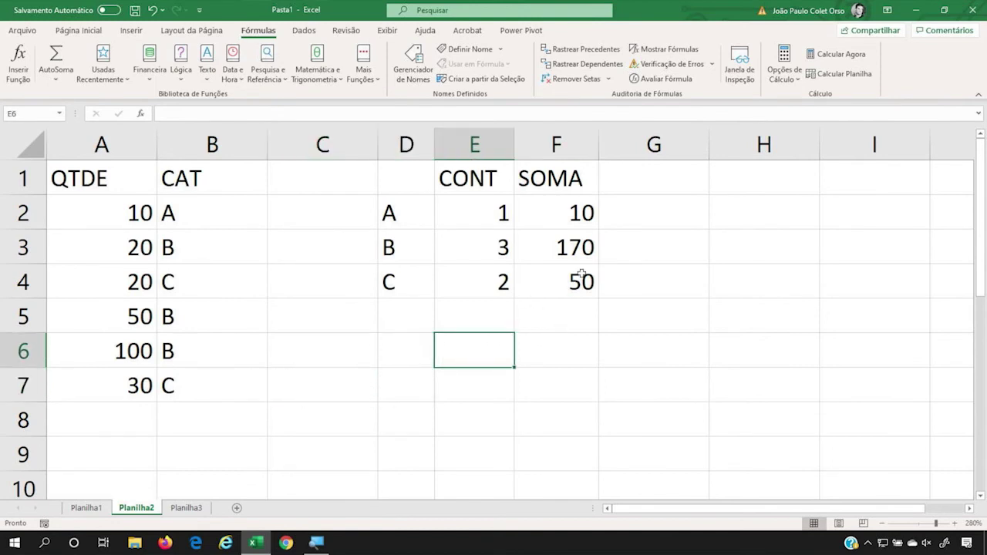
pyautogui.press('Right')
pyautogui.press('Up')
pyautogui.press('Down')
pyautogui.press('Left')
pyautogui.press('Left')
pyautogui.press('Left')
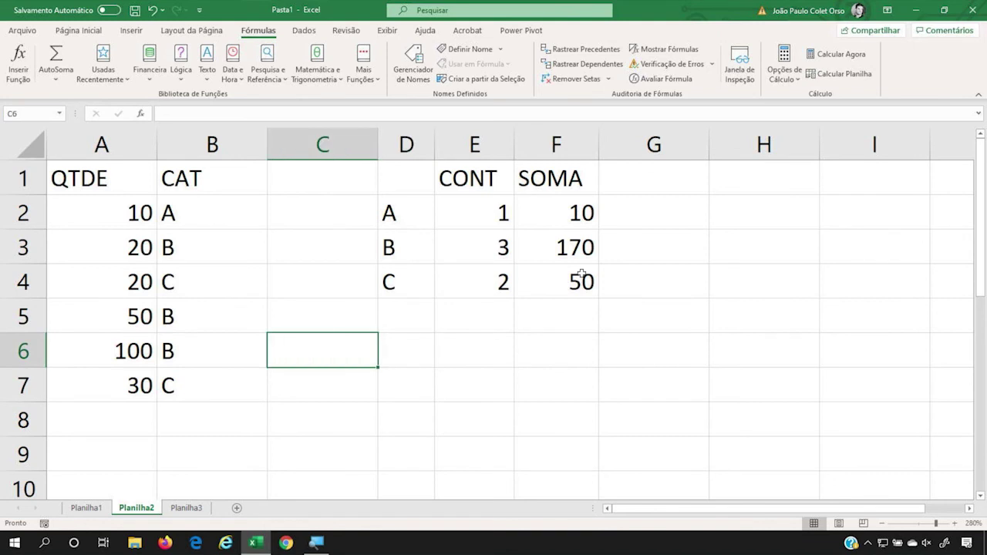
# - Enter =SOMASE(A2:A7;"> 20") in C6 to sum only the quantities greater than 20
pyautogui.write('=SOMASE(')
pyautogui.press('Left')
pyautogui.press('Left')
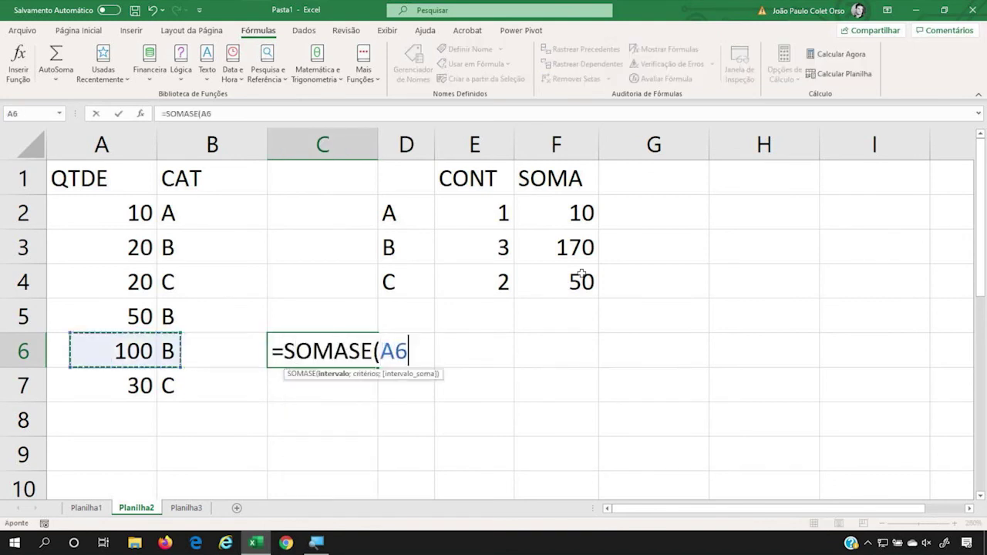
pyautogui.press('Up')
pyautogui.press('Up')
pyautogui.press('Up')
pyautogui.press('Up')
pyautogui.hotkey('shift', 'Down')
pyautogui.hotkey('shift', 'Down')
pyautogui.hotkey('shift', 'Down')
pyautogui.hotkey('shift', 'Down')
pyautogui.hotkey('shift', 'Down')
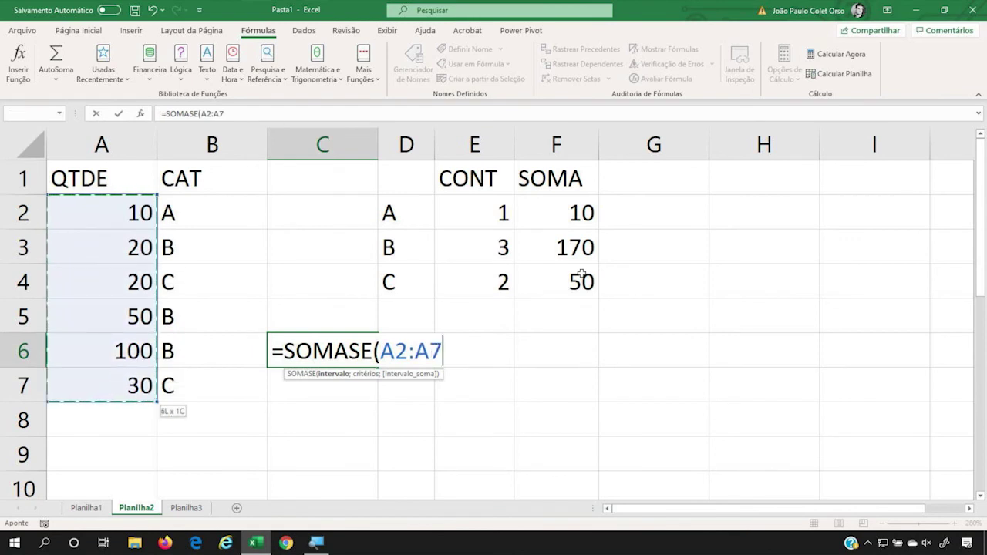
pyautogui.write(';')
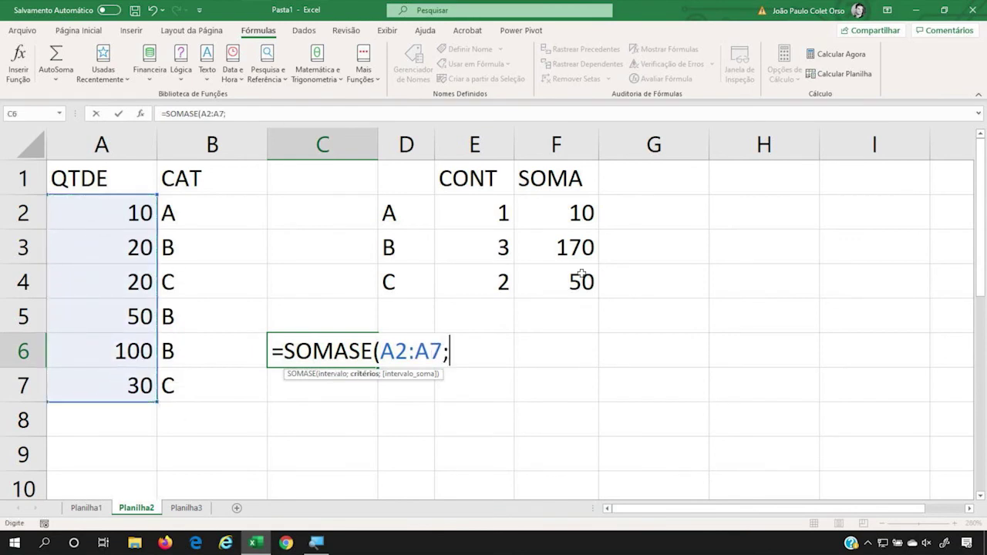
pyautogui.write('"> 20";')
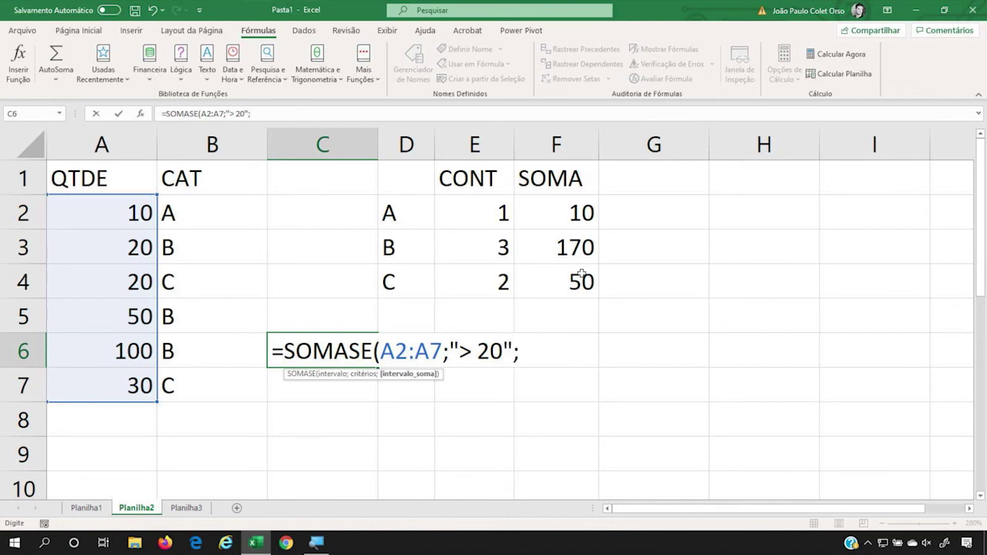
pyautogui.press('BackSpace')
pyautogui.write(')')
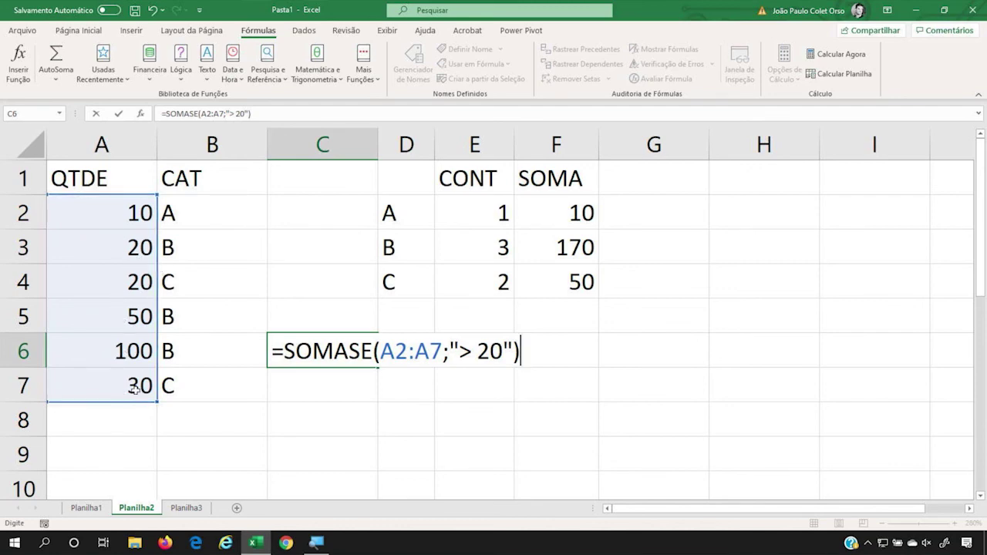
pyautogui.press('Return')
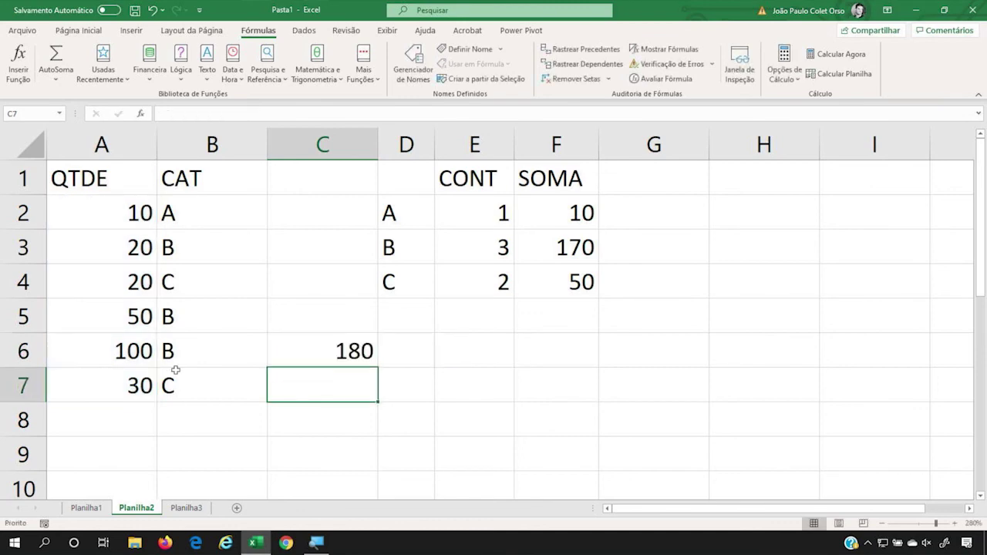
# - Add A2:A7 as the explicit sum range of the SOMASE formula in C6
pyautogui.press('Up')
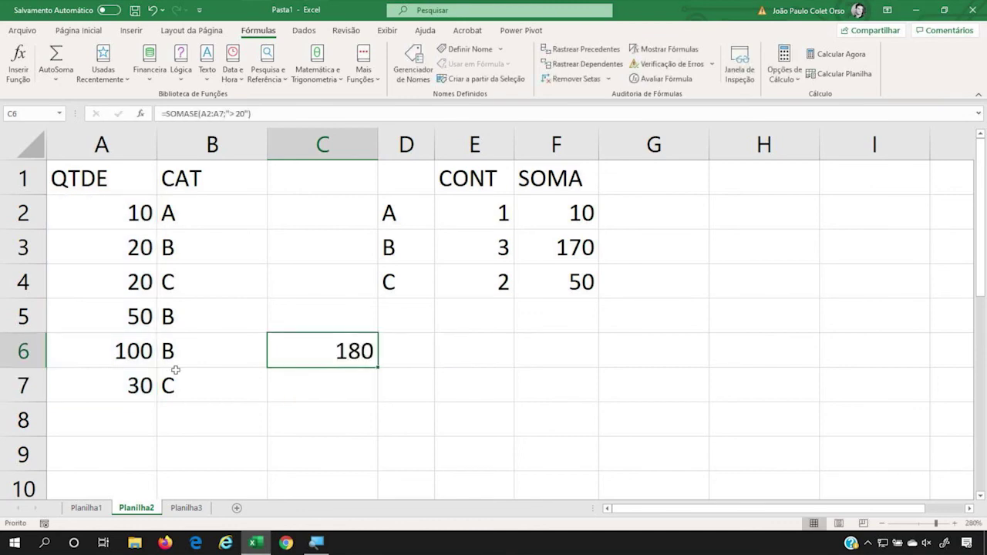
pyautogui.press('F2')
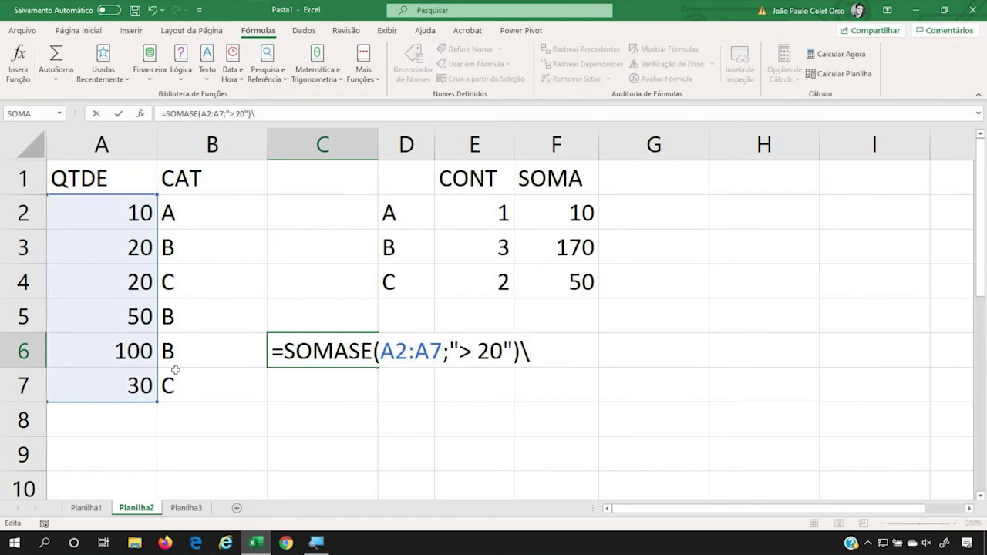
pyautogui.press('BackSpace')
pyautogui.write(';')
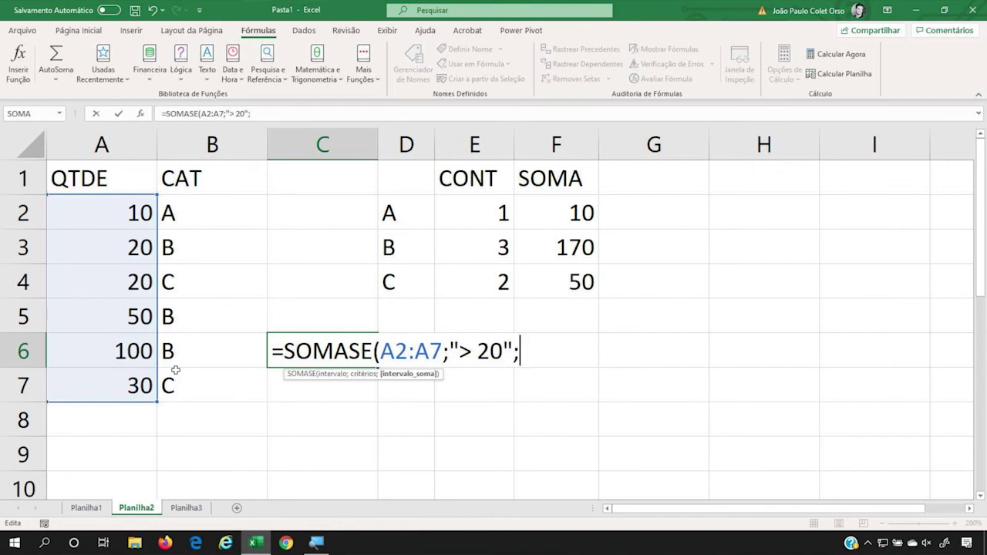
pyautogui.moveTo(119, 206); pyautogui.dragTo(89, 376)
pyautogui.write(')')
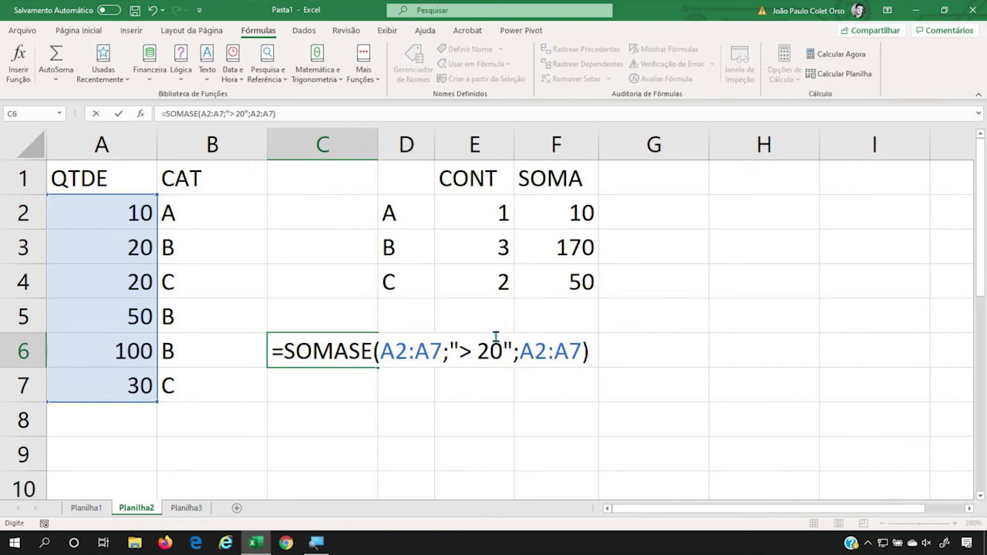
pyautogui.moveTo(522, 351); pyautogui.dragTo(586, 346)
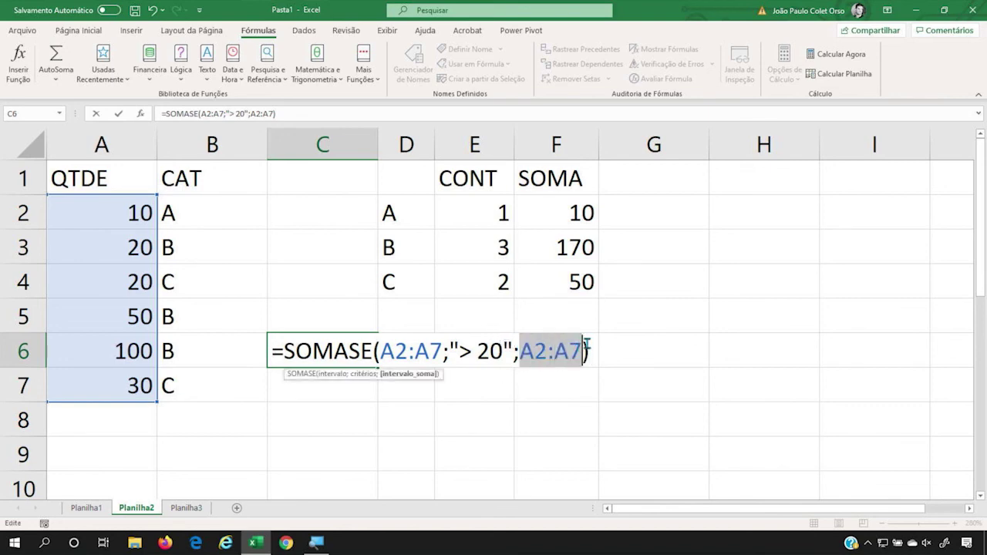
pyautogui.press('Return')
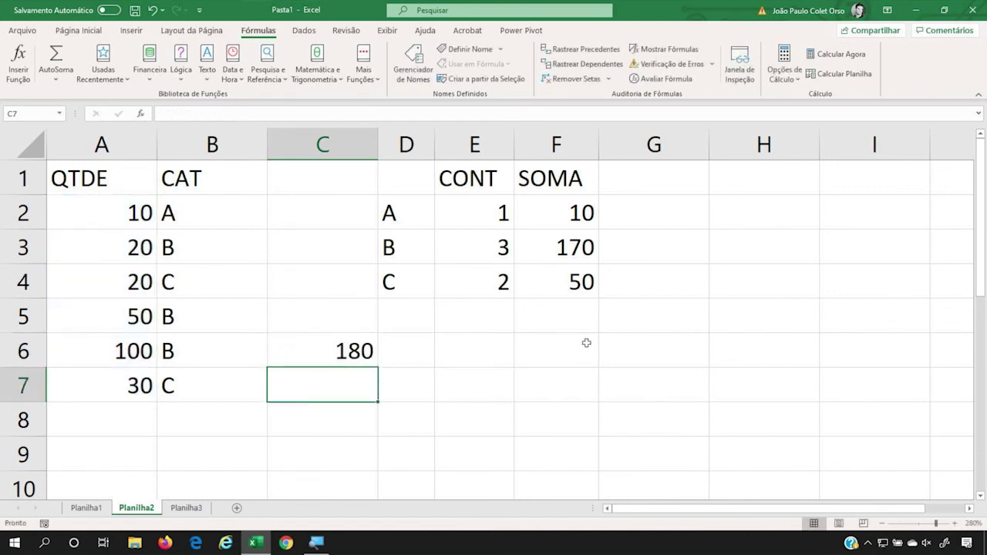
# - Remove the optional sum range from the C6 formula, leaving =SOMASE(A2:A7;"> 20")
pyautogui.press('Up')
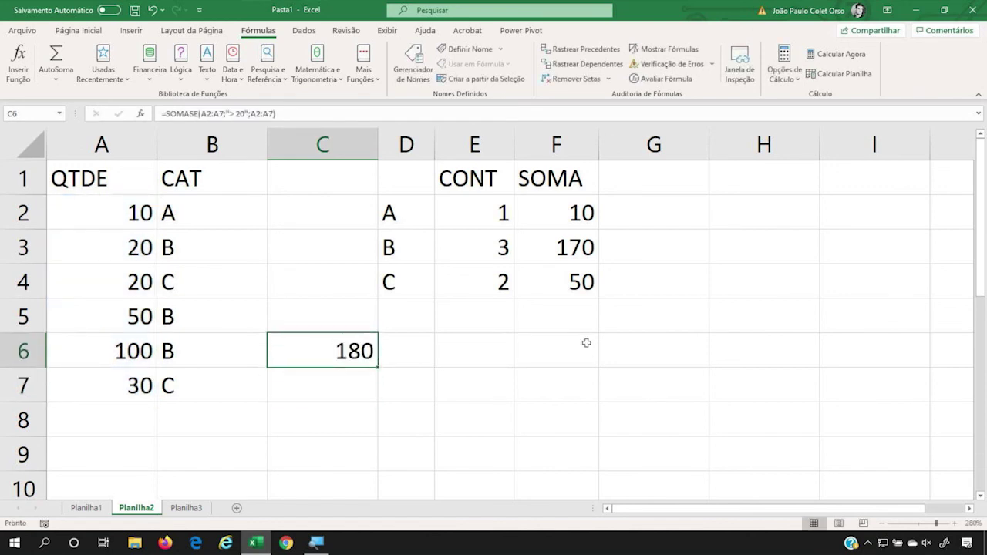
pyautogui.press('F2')
pyautogui.press('Left')
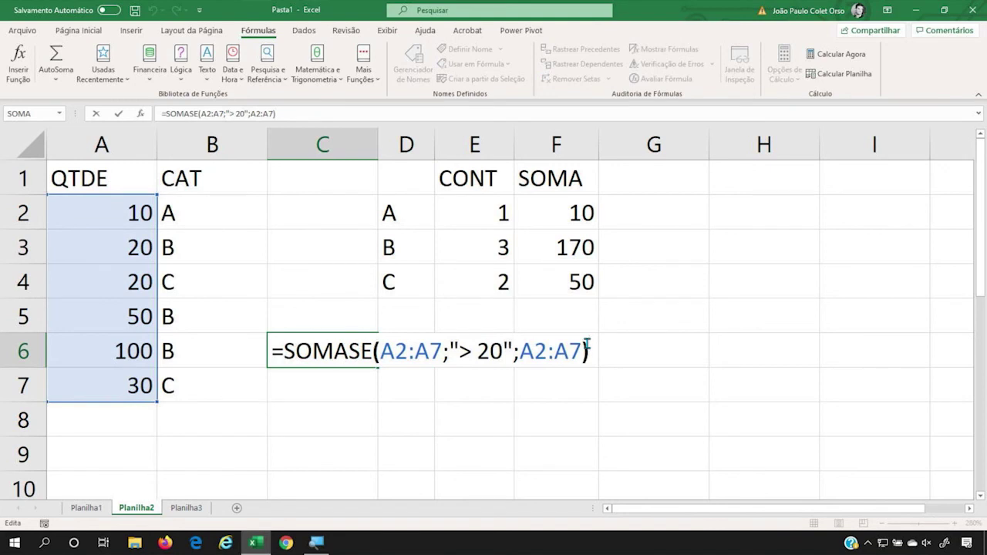
pyautogui.press('BackSpace')
pyautogui.press('BackSpace')
pyautogui.press('BackSpace')
pyautogui.press('BackSpace')
pyautogui.press('BackSpace')
pyautogui.press('BackSpace')
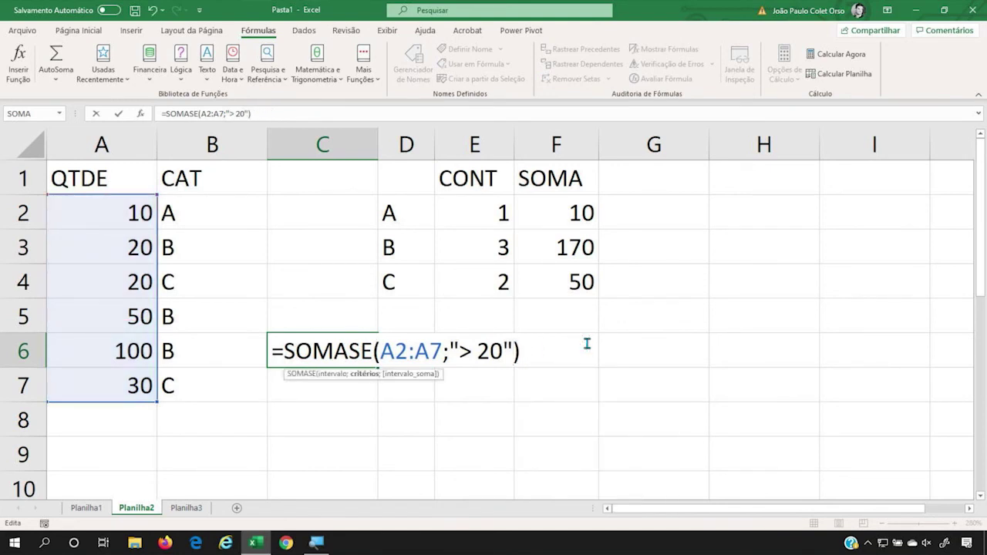
pyautogui.press('Return')
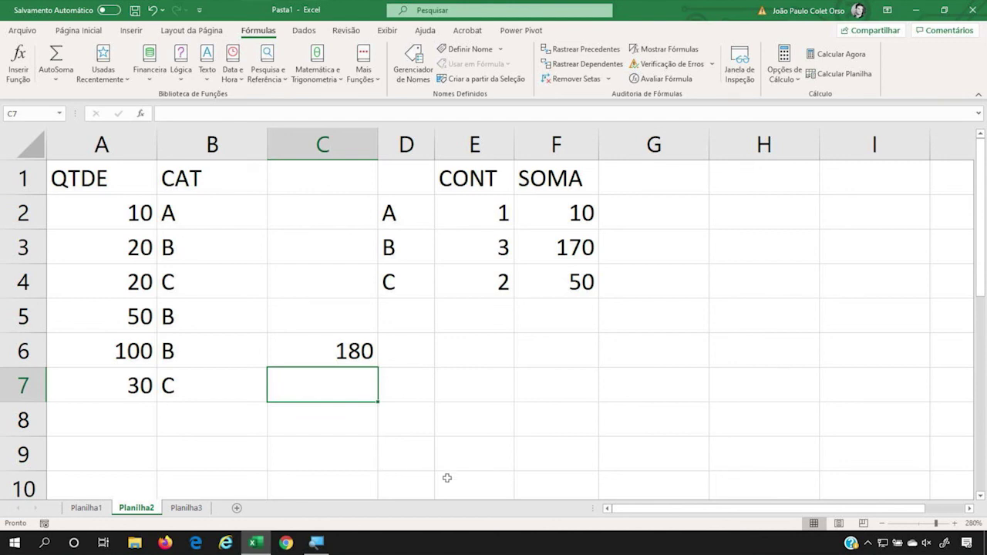
pyautogui.write('=S')
pyautogui.write('O')
pyautogui.press('BackSpace')
pyautogui.write('SOMA')
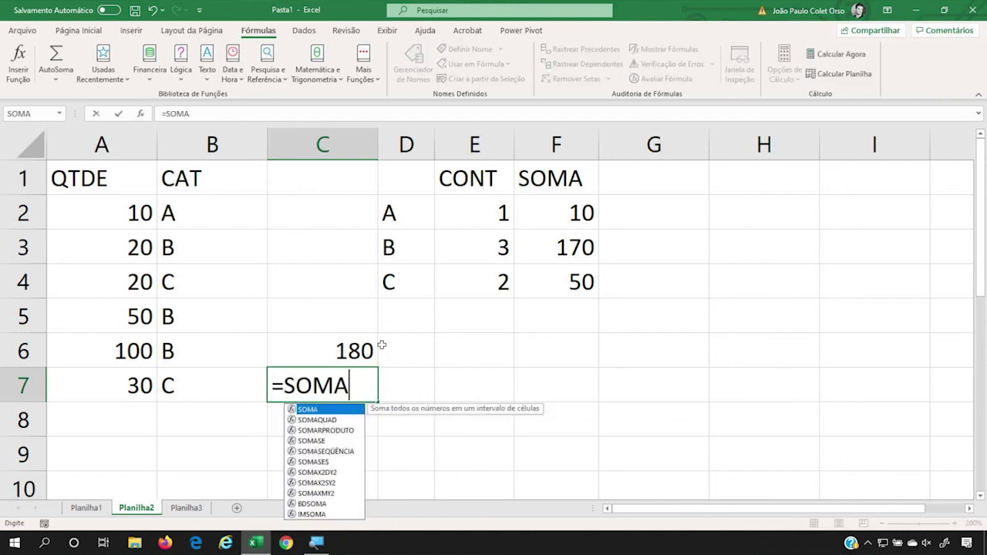
pyautogui.write('SES(')
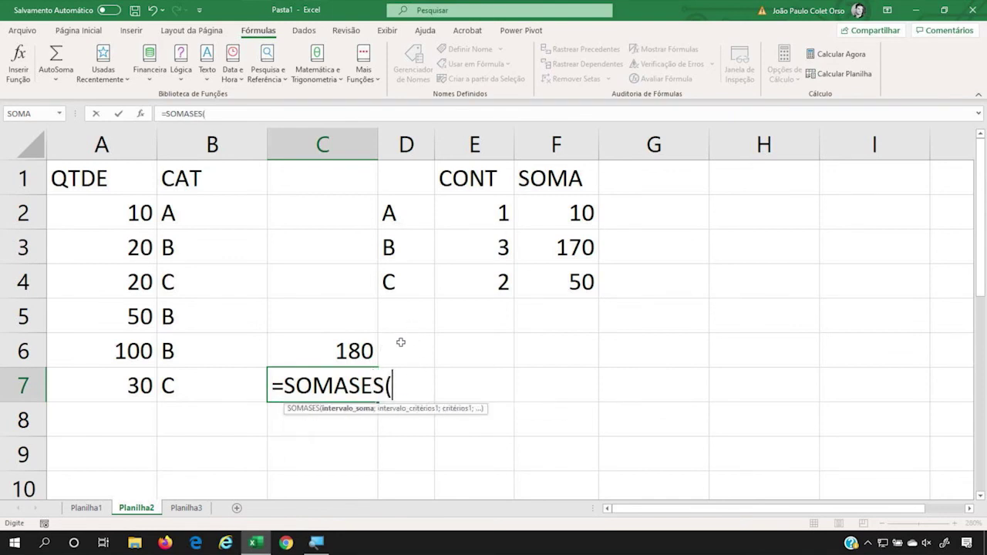
pyautogui.press('Escape')
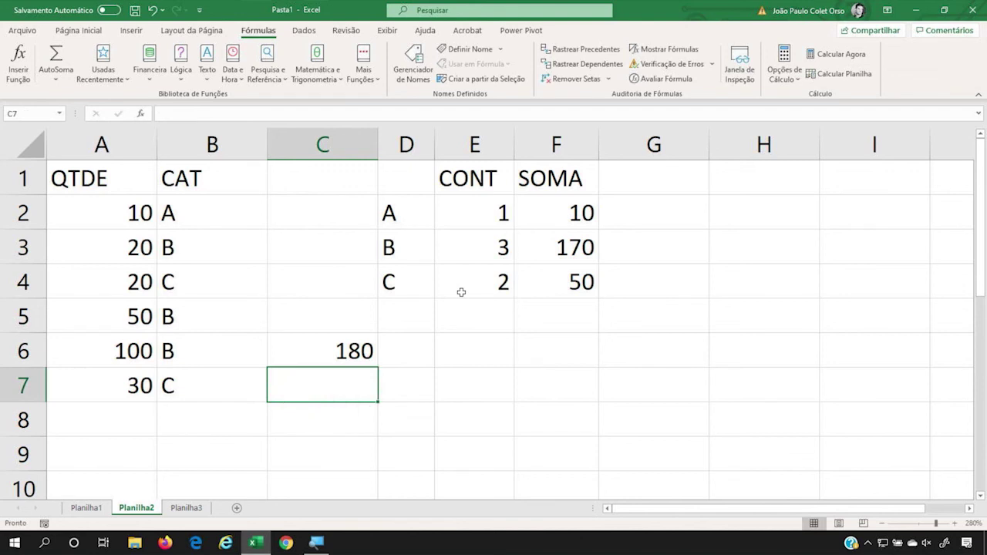
pyautogui.doubleClick(558, 214)
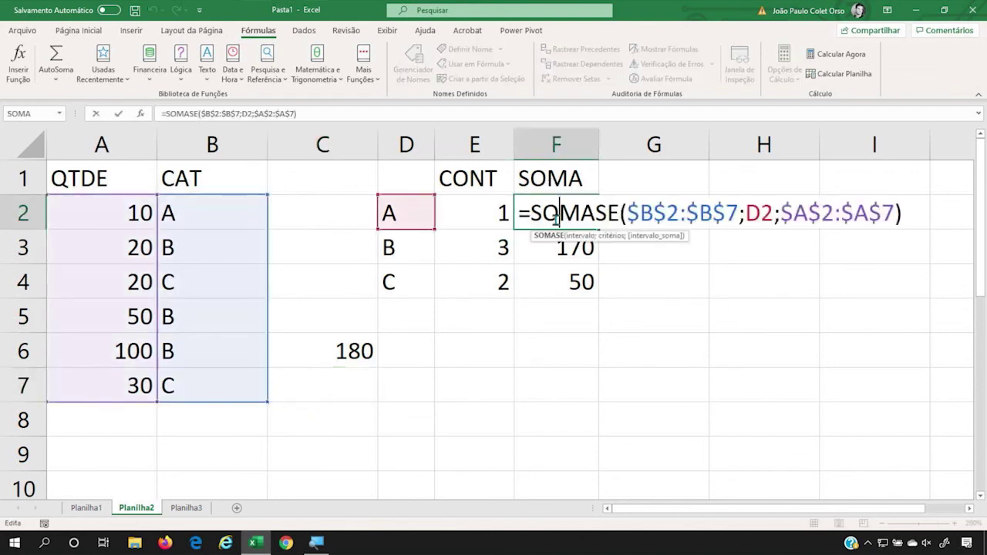
pyautogui.press('Escape')
# - Enter =SOMASES(A2:A7;B2:B7;D2) in G2 to sum the quantities of category A
pyautogui.click(629, 207)
pyautogui.write('=')
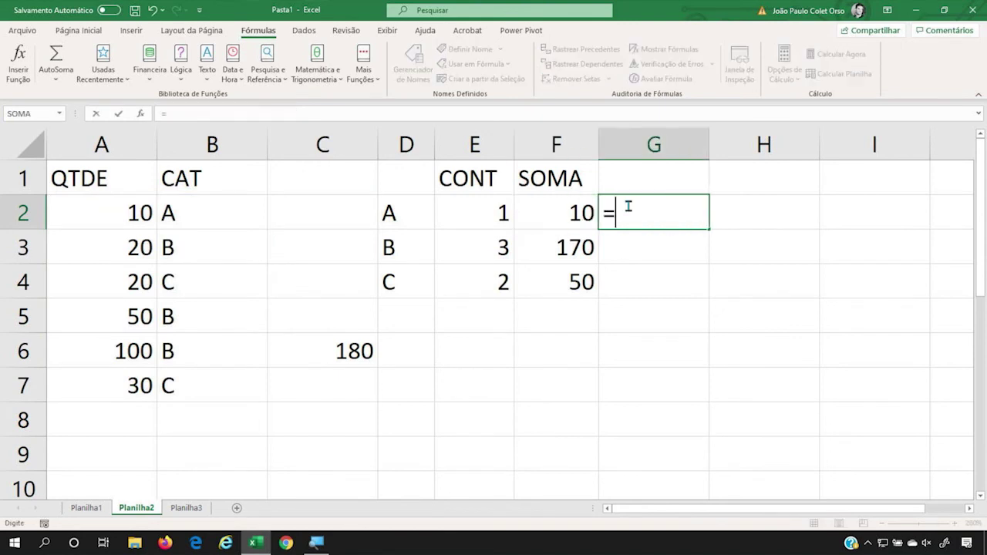
pyautogui.write('SOMAS')
pyautogui.write('ES(')
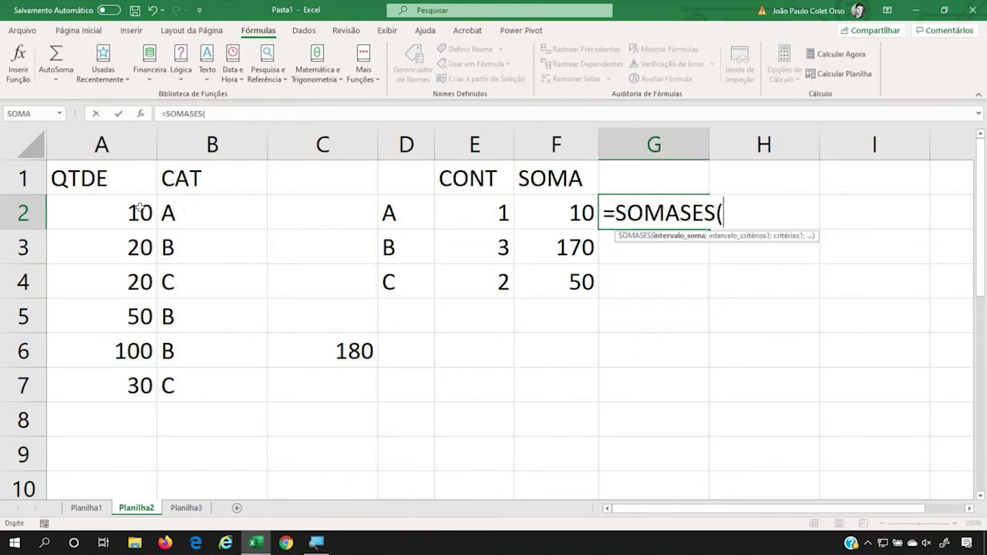
pyautogui.moveTo(106, 216); pyautogui.dragTo(98, 342)
pyautogui.write(';')
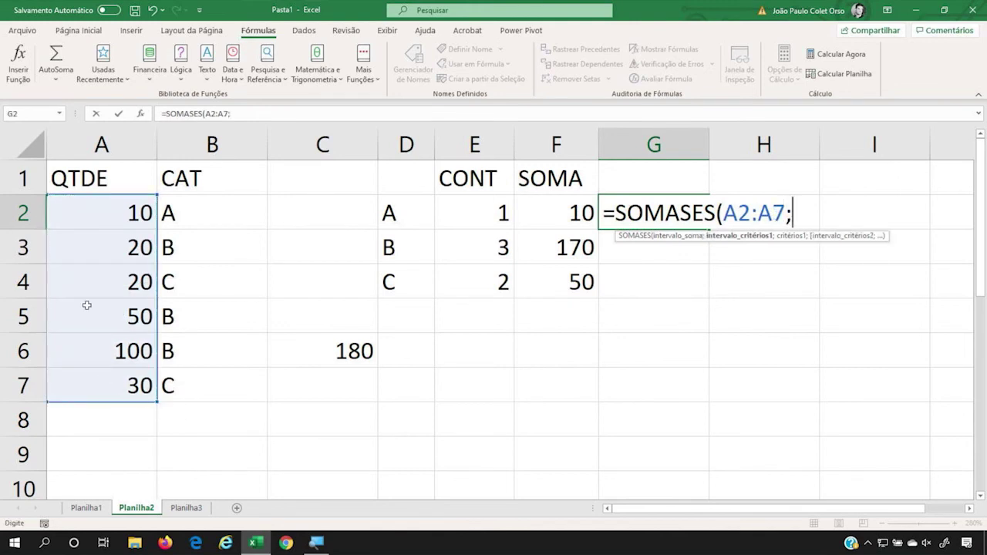
pyautogui.moveTo(194, 203)
pyautogui.mouseDown()
pyautogui.moveTo(196, 409)
pyautogui.moveTo(194, 388)
pyautogui.mouseUp()
pyautogui.write(';')
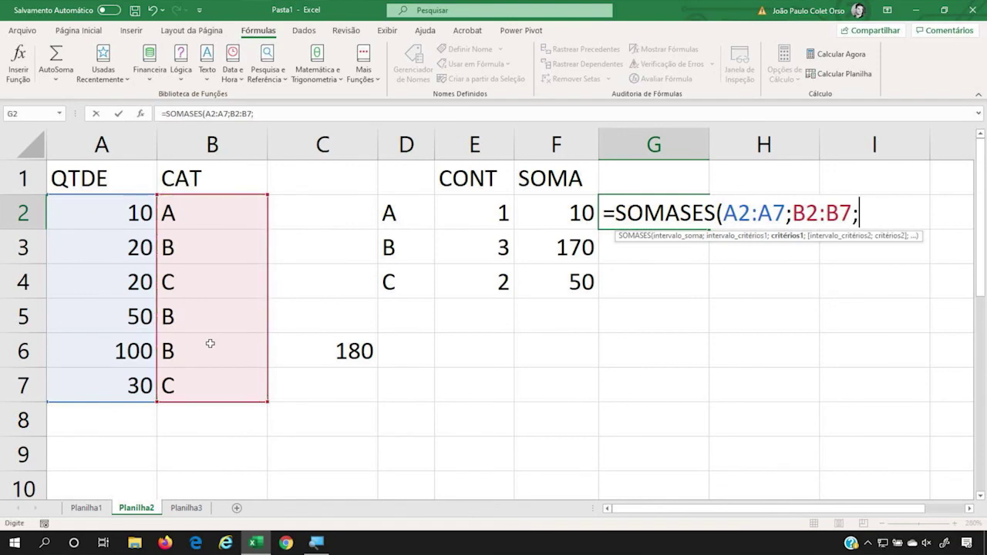
pyautogui.click(407, 215)
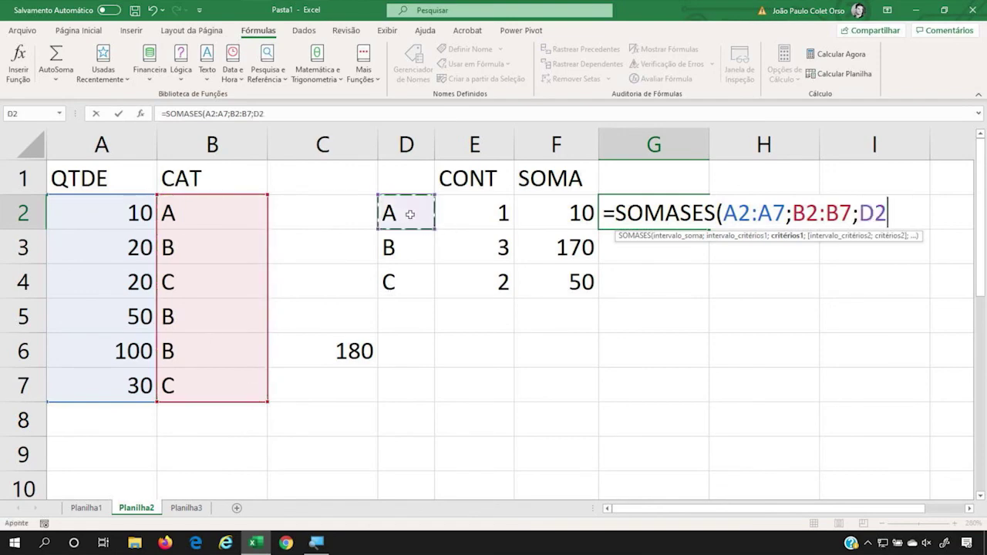
pyautogui.write(')')
pyautogui.press('Return')
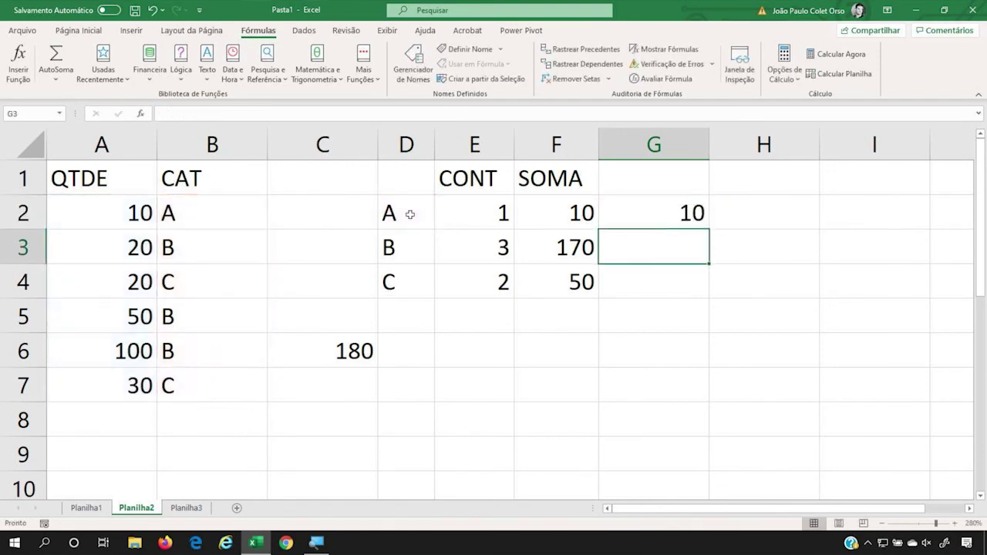
# - Make both ranges in the G2 formula absolute, as $A$2:$A$7 and $B$2:$B$7, keeping D2 relative
pyautogui.press('Up')
pyautogui.press('F2')
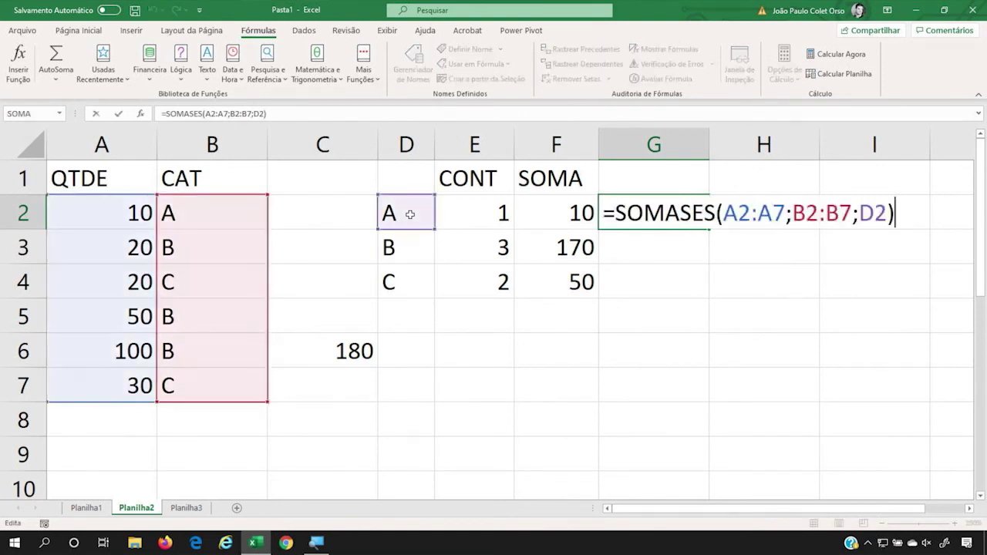
pyautogui.press('Left')
pyautogui.press('Left')
pyautogui.press('Left')
pyautogui.press('Left')
pyautogui.hotkey('shift', 'Left')
pyautogui.hotkey('shift', 'Left')
pyautogui.hotkey('shift', 'Left')
pyautogui.hotkey('shift', 'Left')
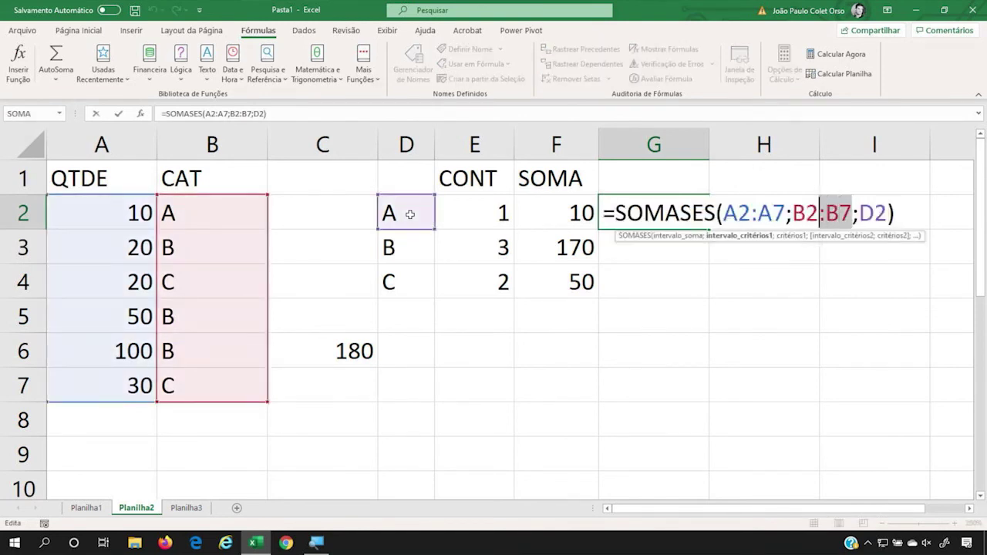
pyautogui.hotkey('shift', 'Left')
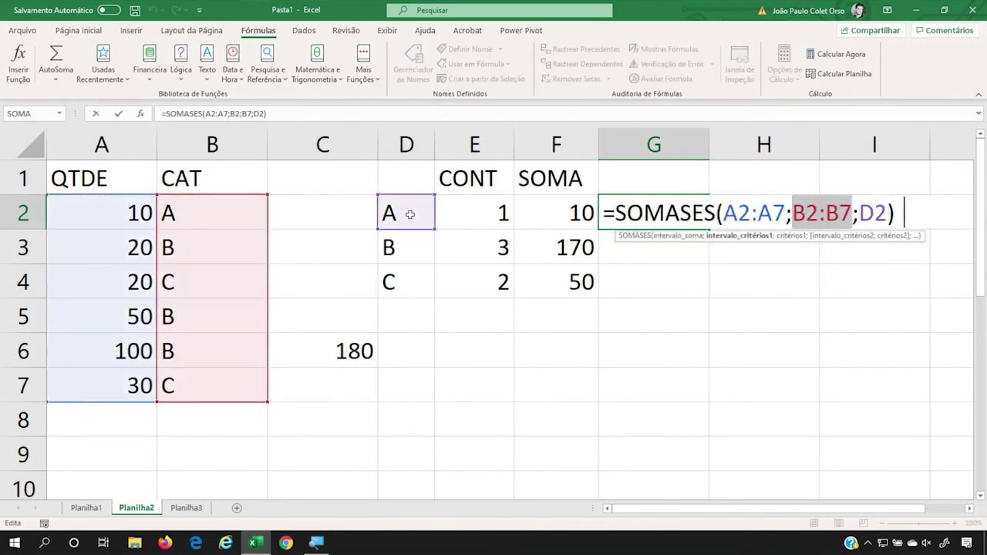
pyautogui.press('F4')
pyautogui.hotkey('shift', 'Left')
pyautogui.hotkey('shift', 'Left')
pyautogui.hotkey('shift', 'Left')
pyautogui.hotkey('shift', 'Left')
pyautogui.hotkey('shift', 'Left')
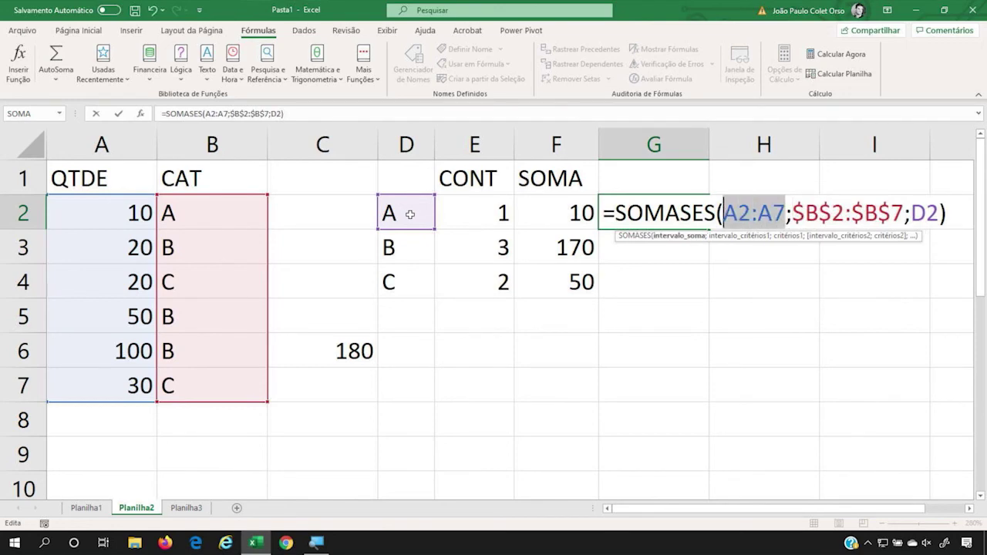
pyautogui.press('F4')
pyautogui.press('Return')
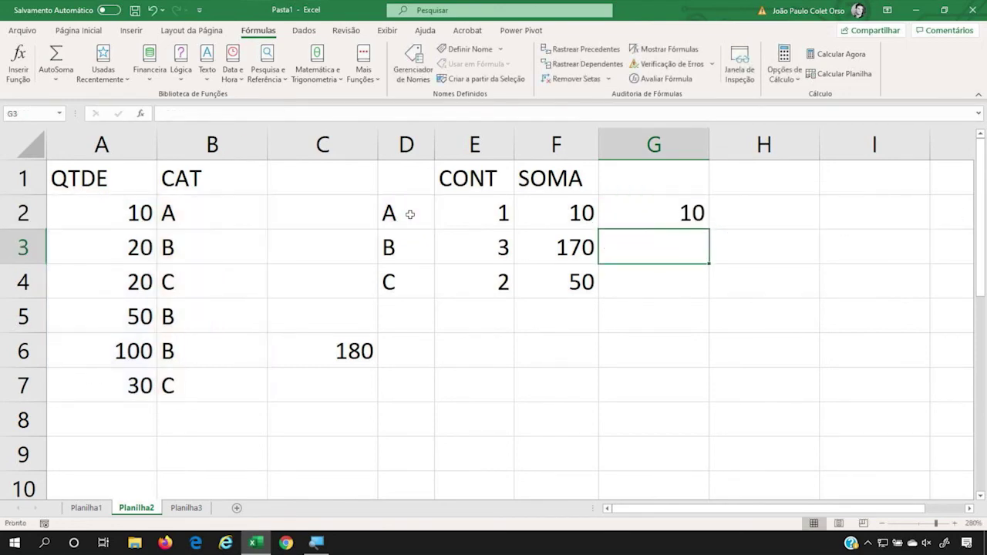
# - Copy the SOMASES formula from G2 into G3:G4 for categories B and C
pyautogui.press('Up')
pyautogui.hotkey('ctrl', 'c')
pyautogui.press('Down')
pyautogui.hotkey('shift', 'Down')
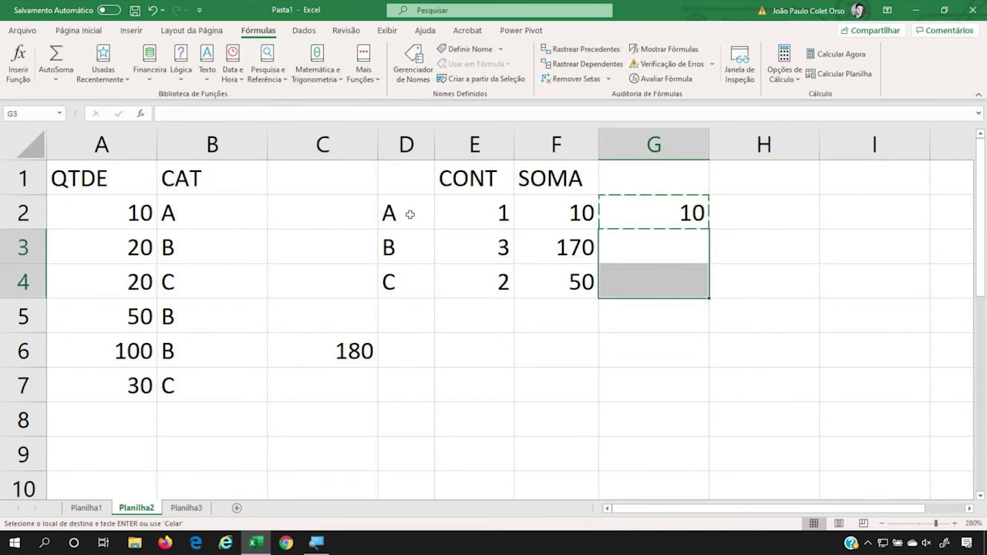
pyautogui.hotkey('ctrl', 'v')
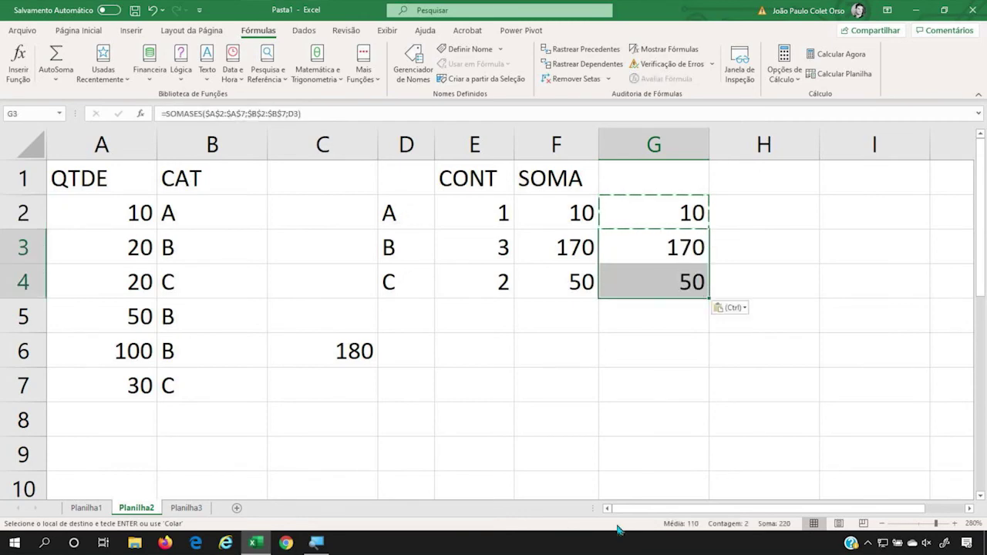
# - Display the formulas in the sheet's cells instead of their results to compare SOMASE with SOMASES
pyautogui.scroll(-2, 620, 375)
pyautogui.click(609, 376)
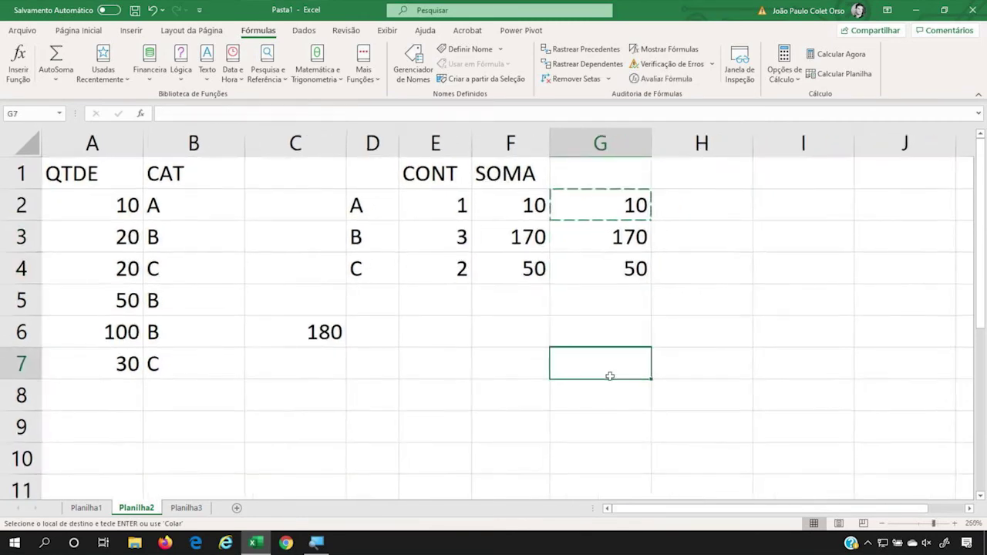
pyautogui.scroll(-3, 609, 378)
pyautogui.hotkey('ctrl', '`')
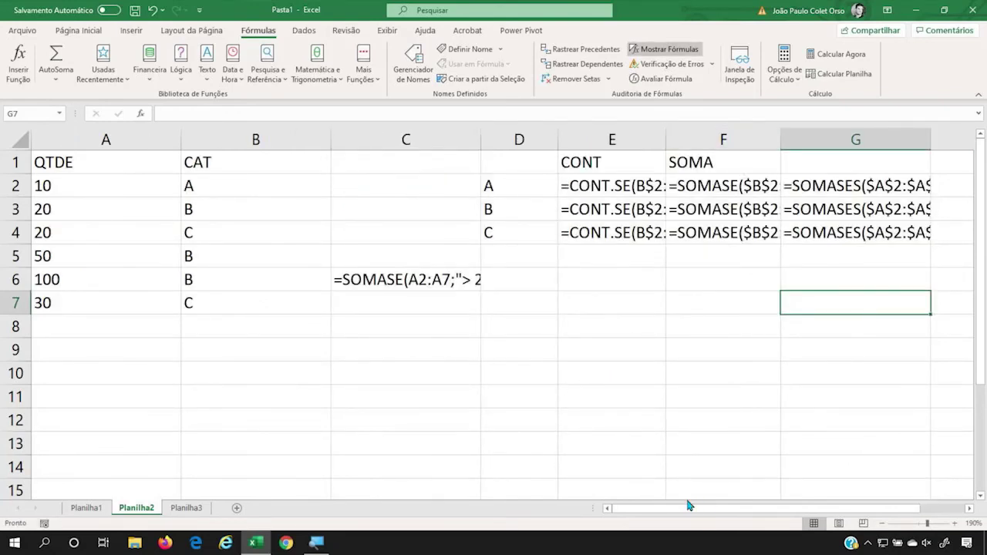
# - Fit columns F and G to their full formulas and compare the argument order of SOMASE in F2 with SOMASES in G2
pyautogui.moveTo(697, 506); pyautogui.dragTo(795, 509)
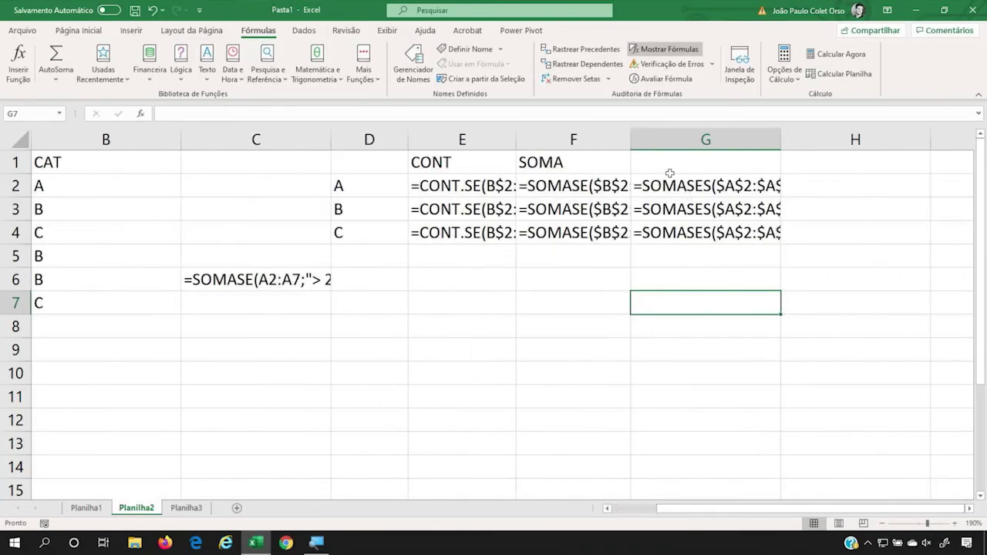
pyautogui.doubleClick(632, 133)
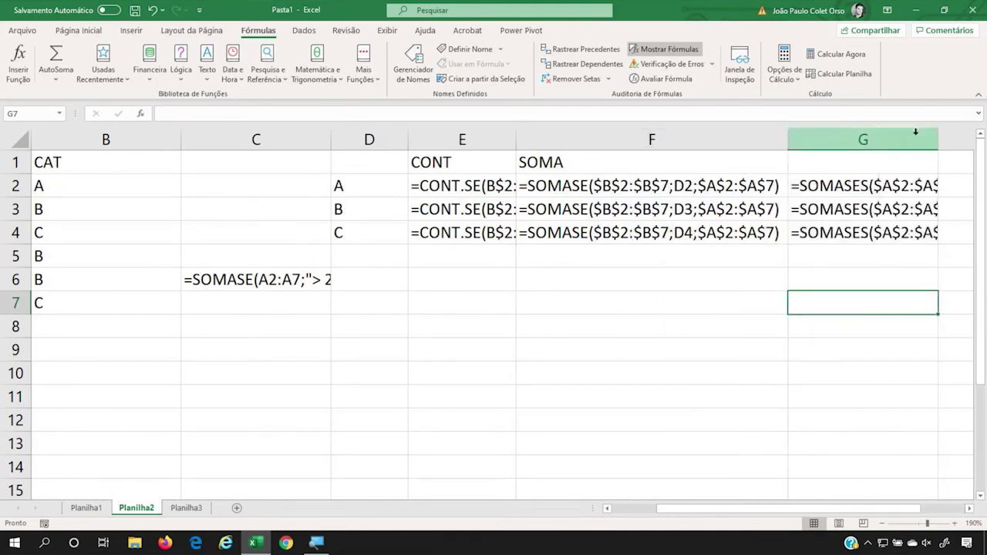
pyautogui.hscroll(1, 905, 239)
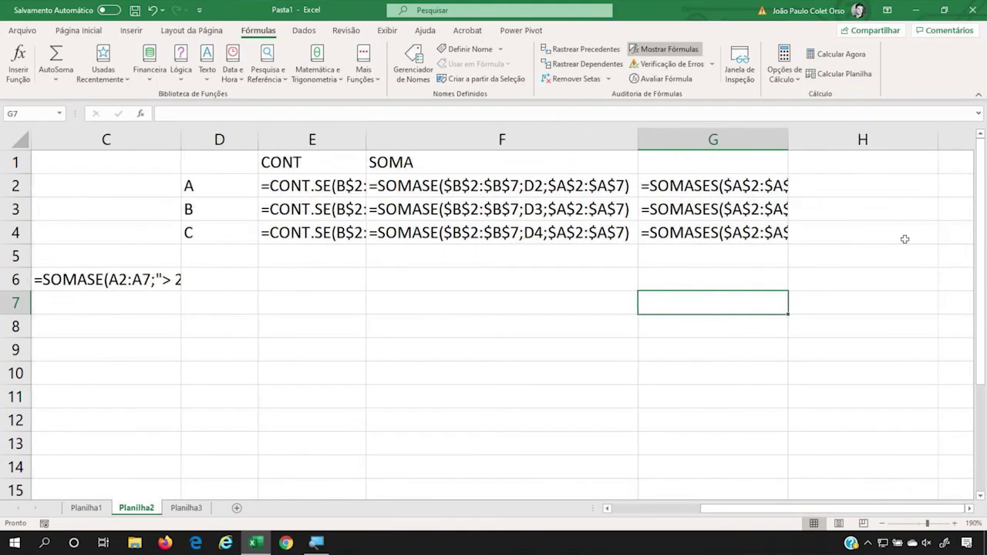
pyautogui.doubleClick(790, 133)
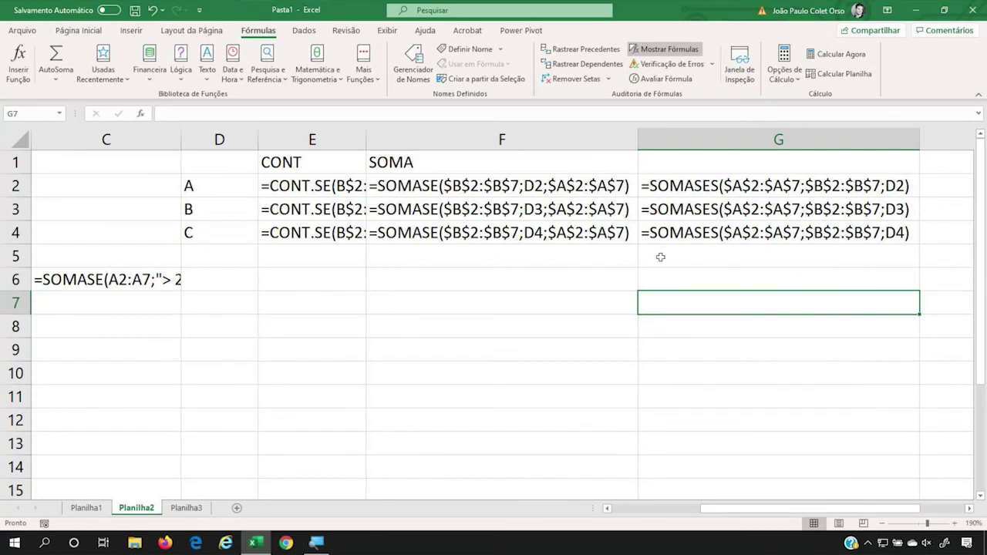
pyautogui.click(480, 186)
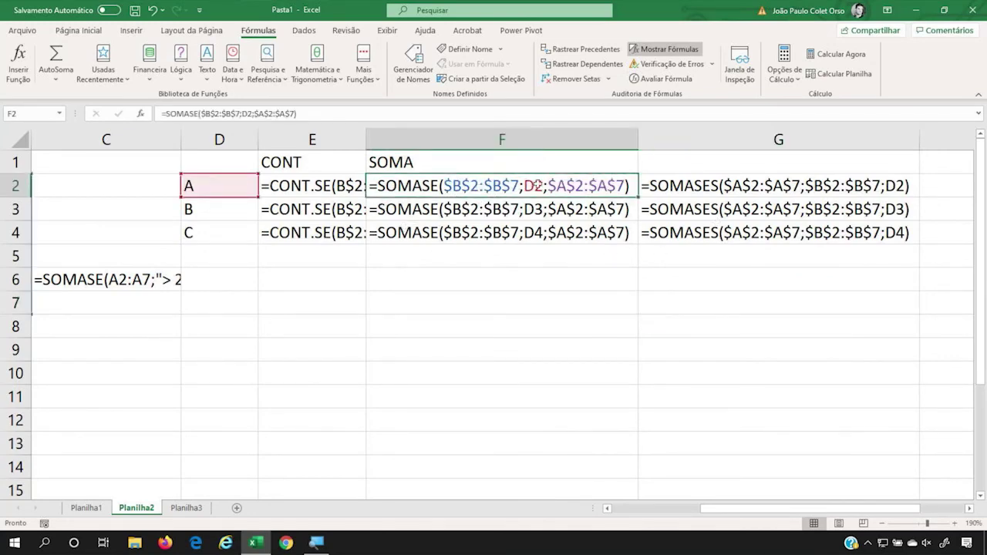
pyautogui.click(725, 187)
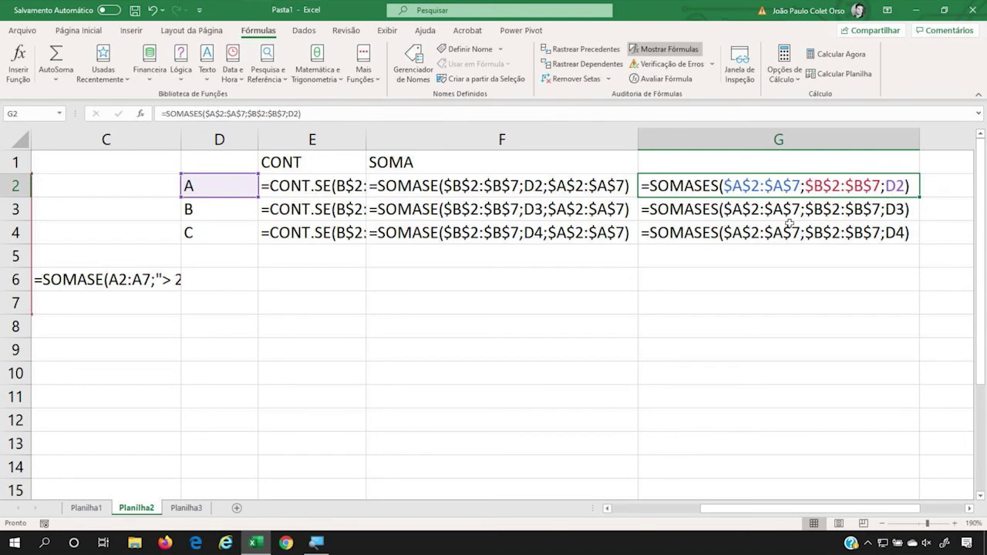
# - Display calculated results instead of formulas in the sheet's cells again and select the CONT.SE formula in E2
pyautogui.hotkey('ctrl', '`')
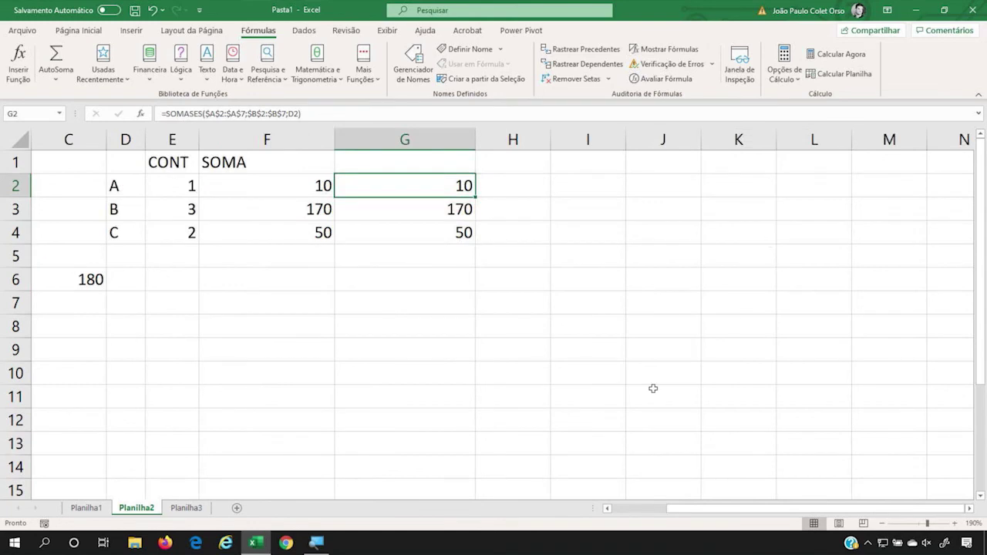
pyautogui.click(648, 509)
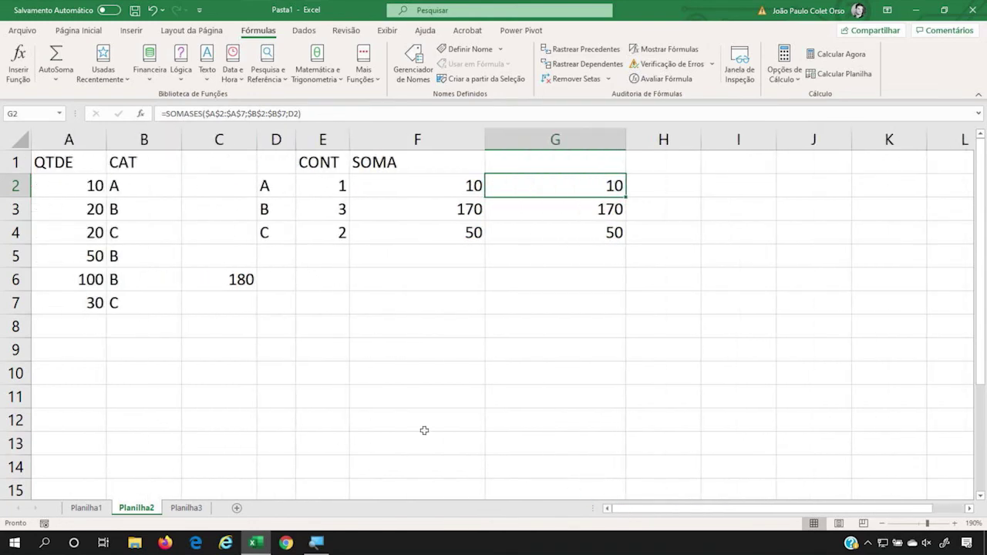
pyautogui.click(328, 197)
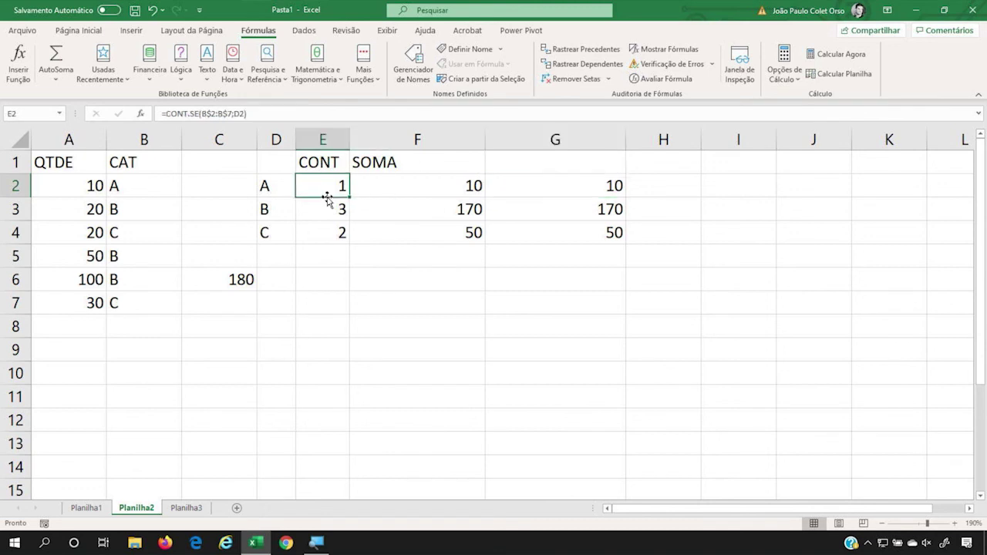